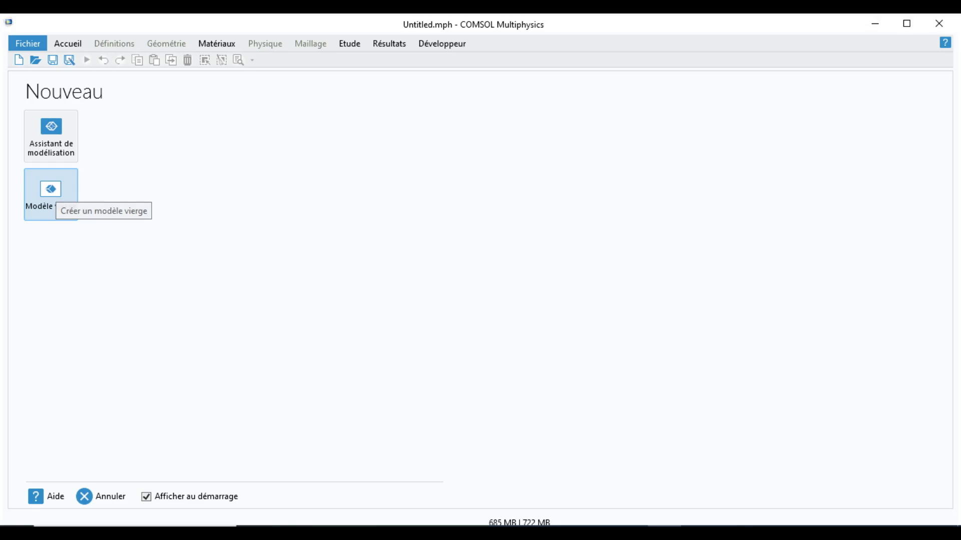
- Create a blank model and add a 2D component to it
{"action": "left_click", "coordinate": [50, 193]}
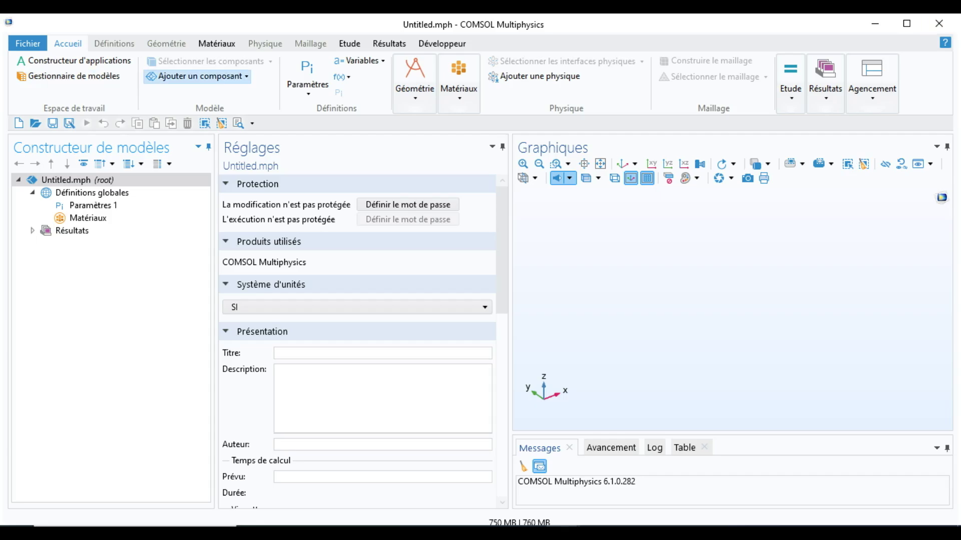
{"action": "left_click", "coordinate": [197, 76]}
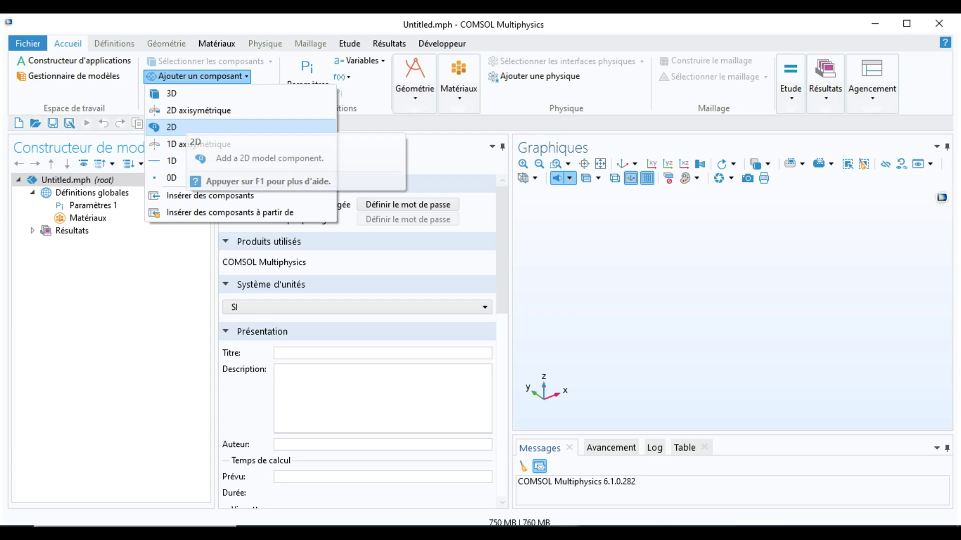
{"action": "left_click", "coordinate": [179, 127]}
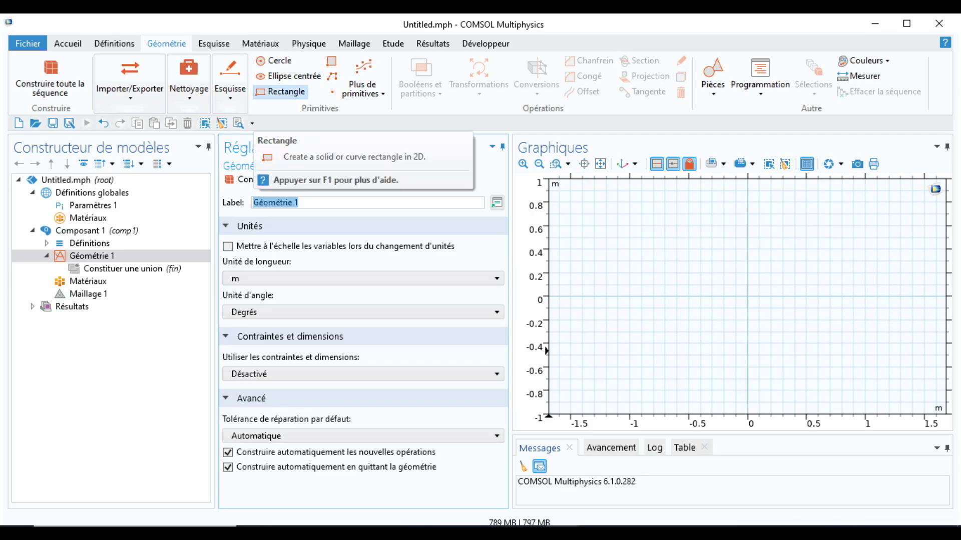
- Add a solid rectangle with the default 1 m width and height to the geometry and build it
{"action": "left_click", "coordinate": [280, 92]}
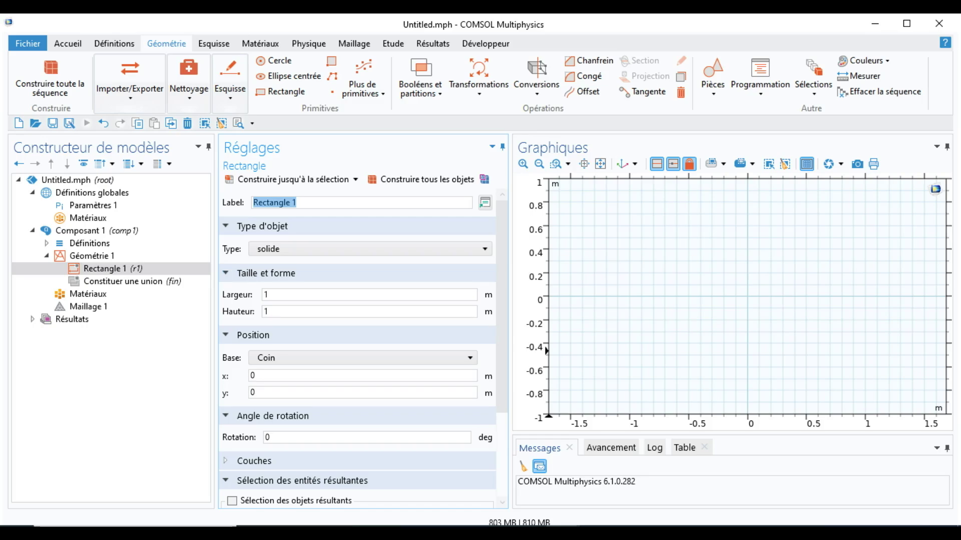
{"action": "left_click", "coordinate": [421, 179]}
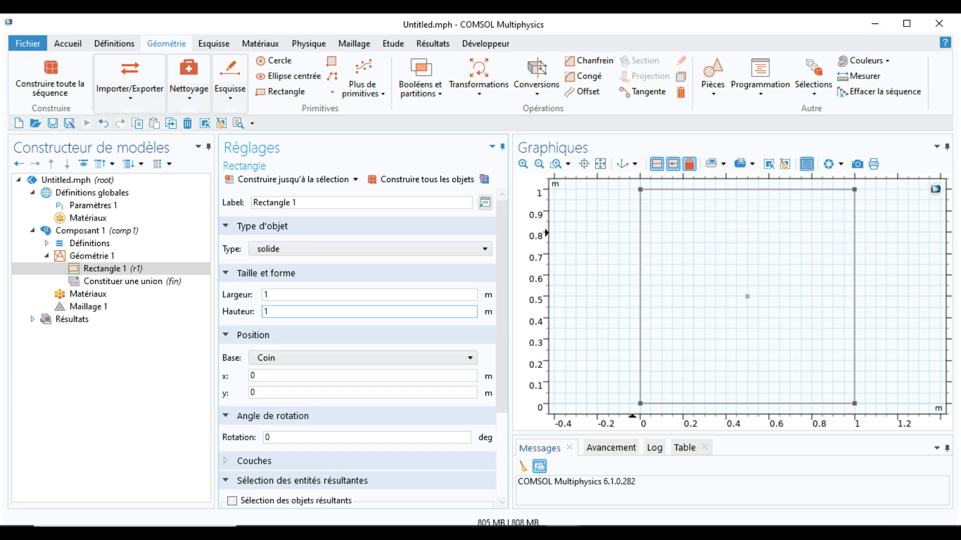
- Set the rectangle's width (Largeur) and height (Hauteur) to 0.5 m each
{"action": "left_click", "coordinate": [270, 295]}
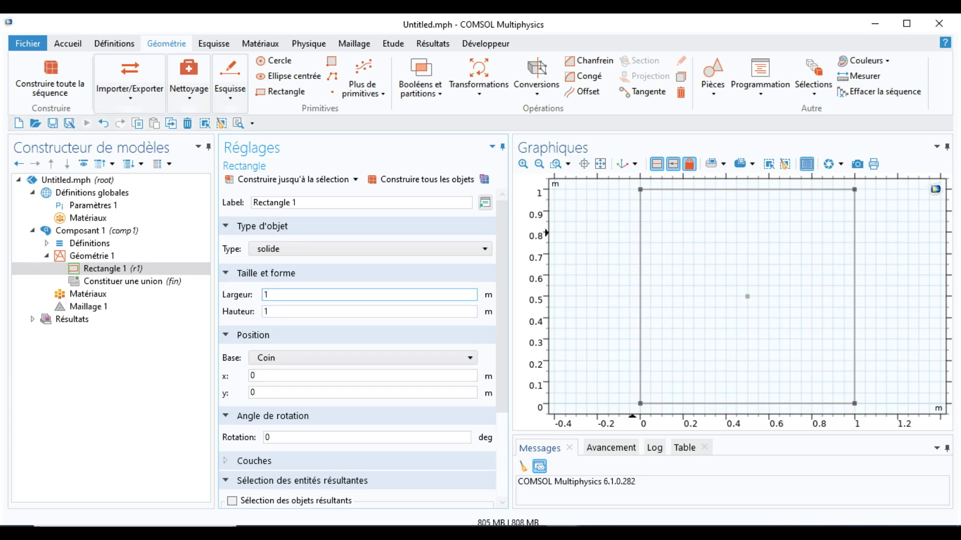
{"action": "key", "text": "BackSpace"}
{"action": "type", "text": "0.8"}
{"action": "key", "text": "BackSpace"}
{"action": "type", "text": "5"}
{"action": "left_click", "coordinate": [269, 312]}
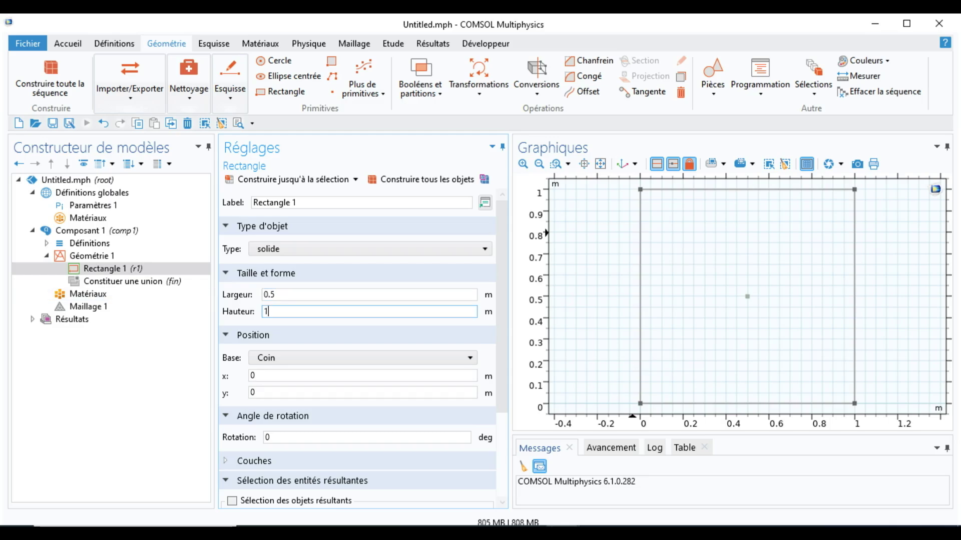
{"action": "key", "text": "BackSpace"}
{"action": "type", "text": "0.5"}
{"action": "key", "text": "Tab"}
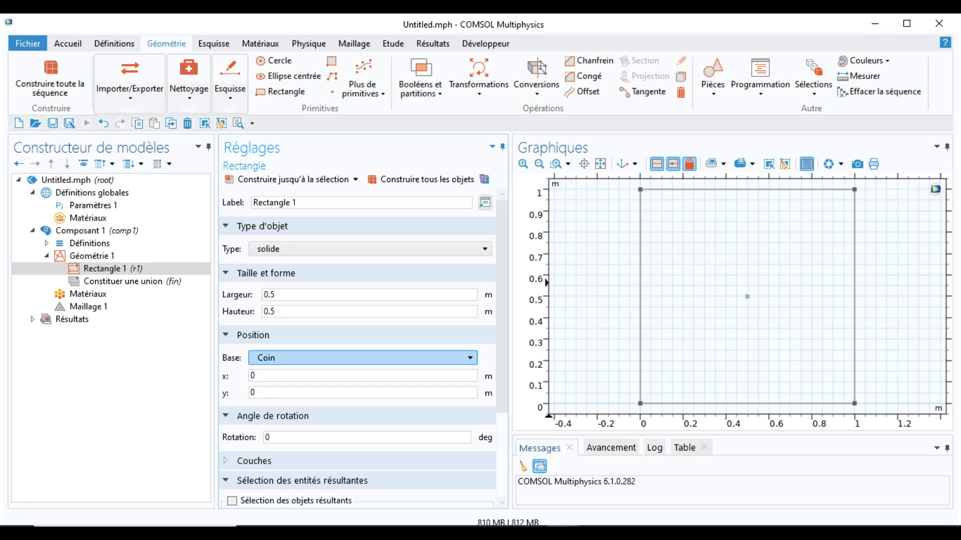
- Set the rectangle's position base to Centre and rebuild the objects
{"action": "left_click", "coordinate": [363, 358]}
{"action": "left_click", "coordinate": [363, 373]}
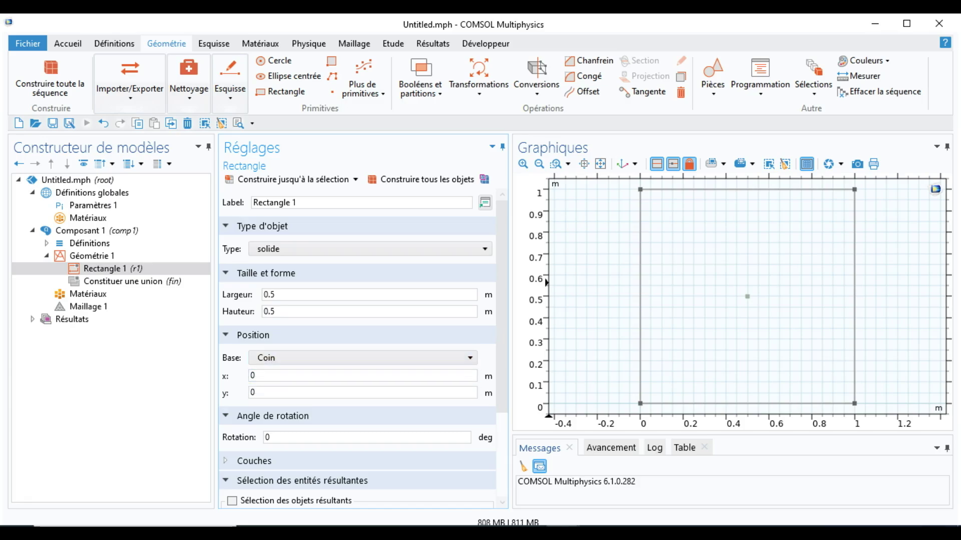
{"action": "left_click", "coordinate": [362, 358]}
{"action": "left_click", "coordinate": [363, 371]}
{"action": "left_click", "coordinate": [420, 179]}
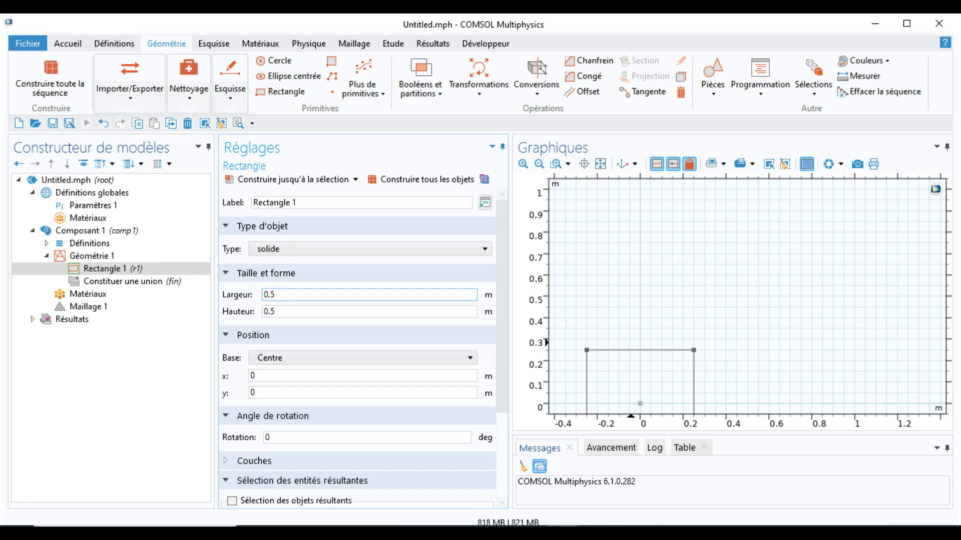
- Set the rectangle's width to 1.5 m and rebuild the objects
{"action": "key", "text": "BackSpace"}
{"action": "key", "text": "BackSpace"}
{"action": "key", "text": "BackSpace"}
{"action": "type", "text": "1.5"}
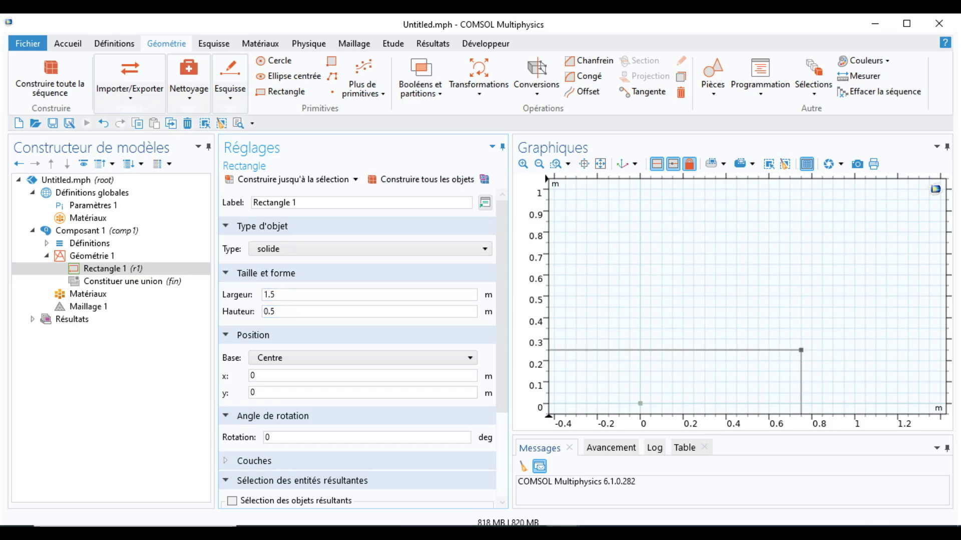
{"action": "left_click", "coordinate": [421, 179]}
- Set the rectangle's position base back to Coin and build the whole geometry sequence
{"action": "left_click", "coordinate": [360, 358]}
{"action": "left_click", "coordinate": [363, 386]}
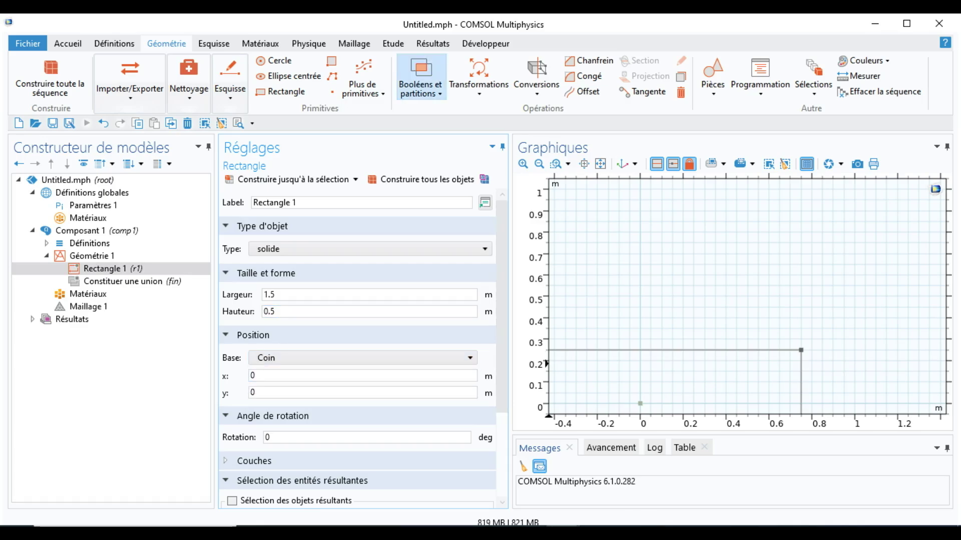
{"action": "left_click", "coordinate": [420, 179]}
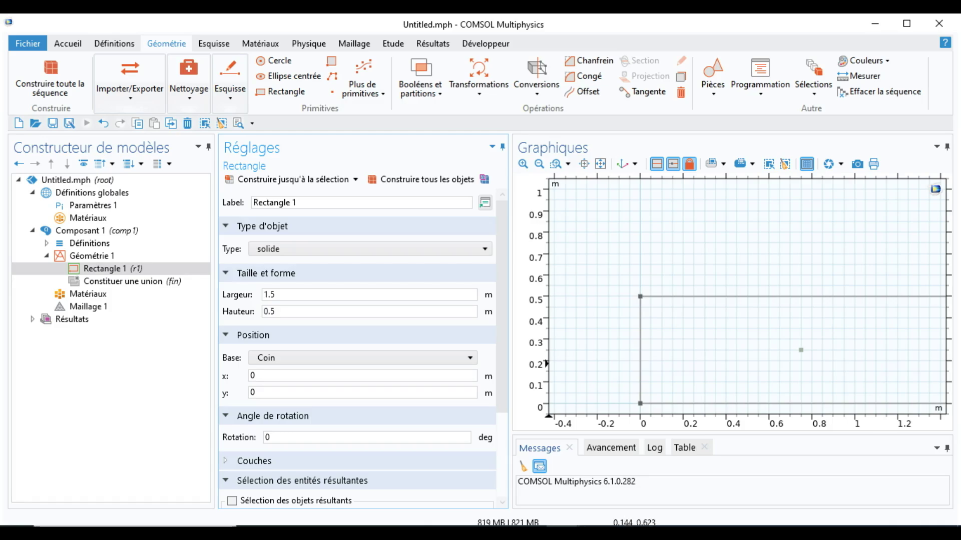
{"action": "left_click", "coordinate": [91, 256]}
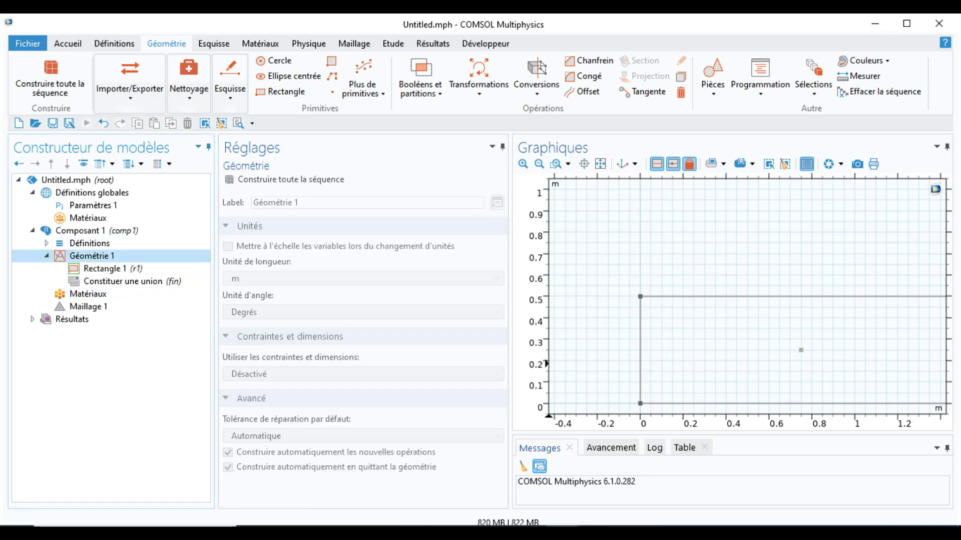
{"action": "left_click", "coordinate": [283, 179]}
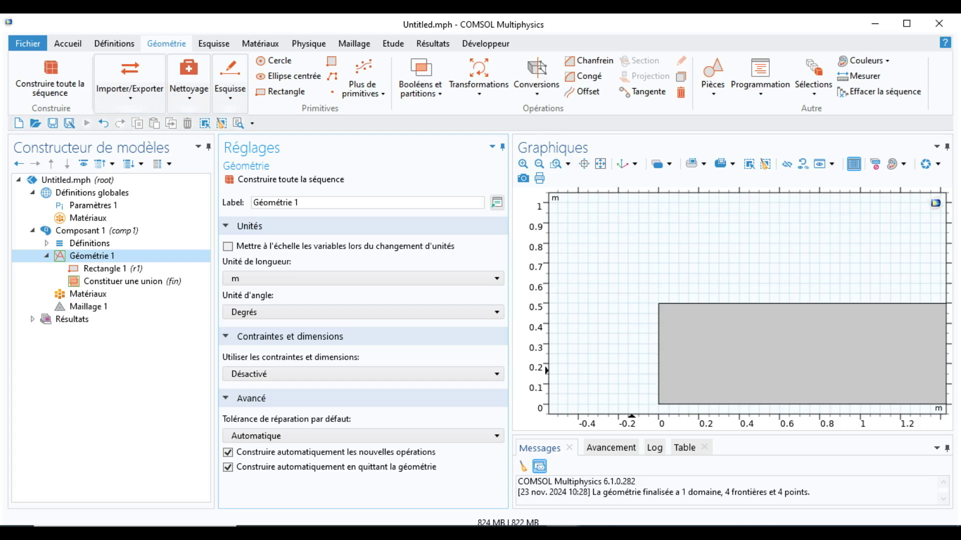
- Set the height of Rectangle 1 to 0.8 m and rebuild the objects
{"action": "left_click", "coordinate": [102, 269]}
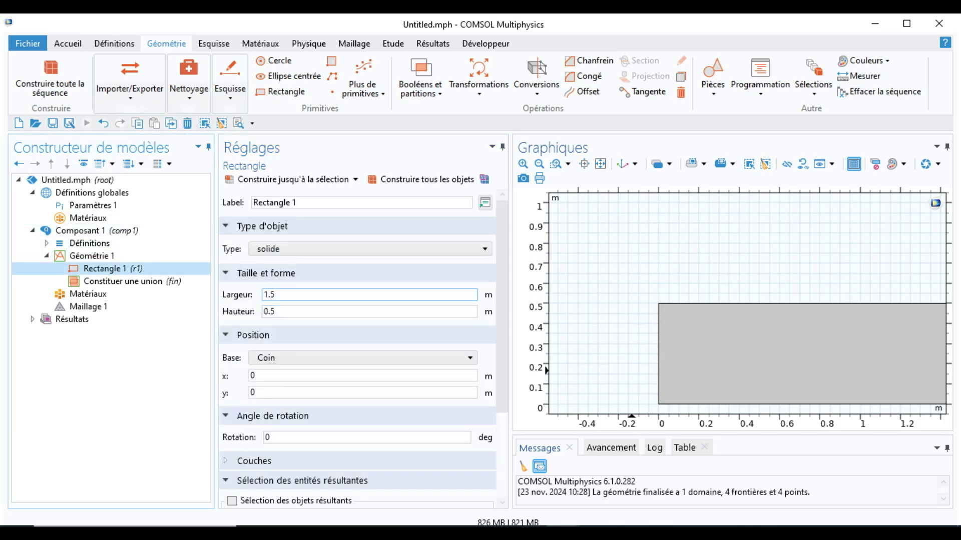
{"action": "left_click", "coordinate": [272, 312]}
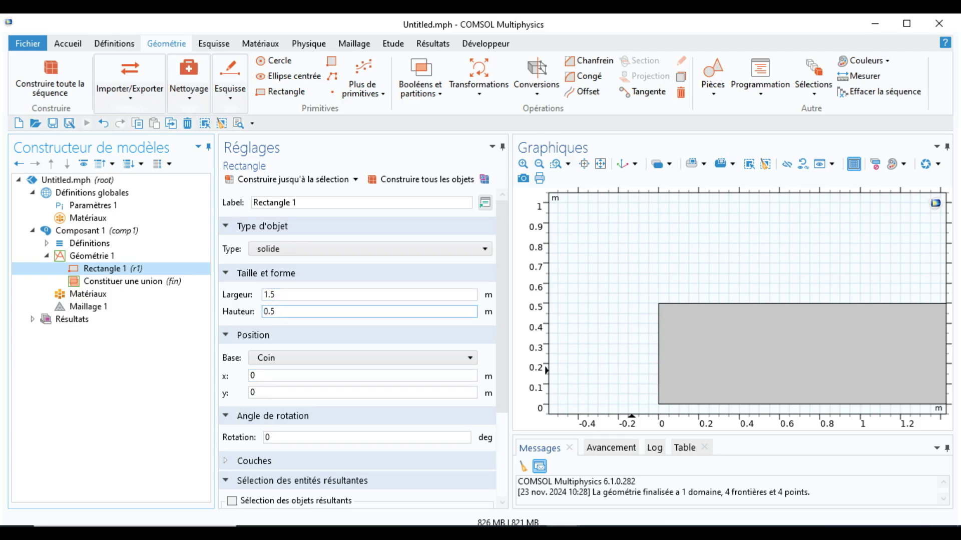
{"action": "key", "text": "BackSpace"}
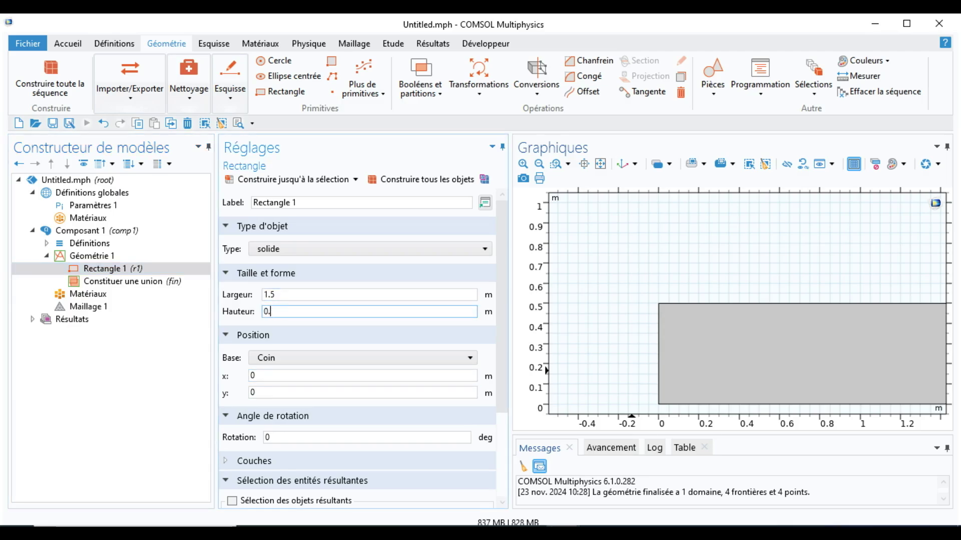
{"action": "type", "text": "8"}
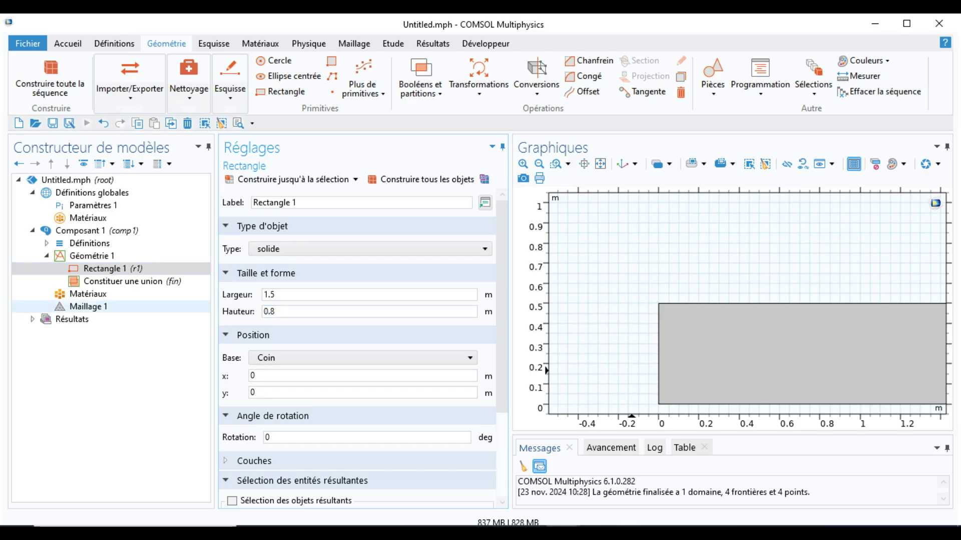
{"action": "left_click", "coordinate": [420, 179]}
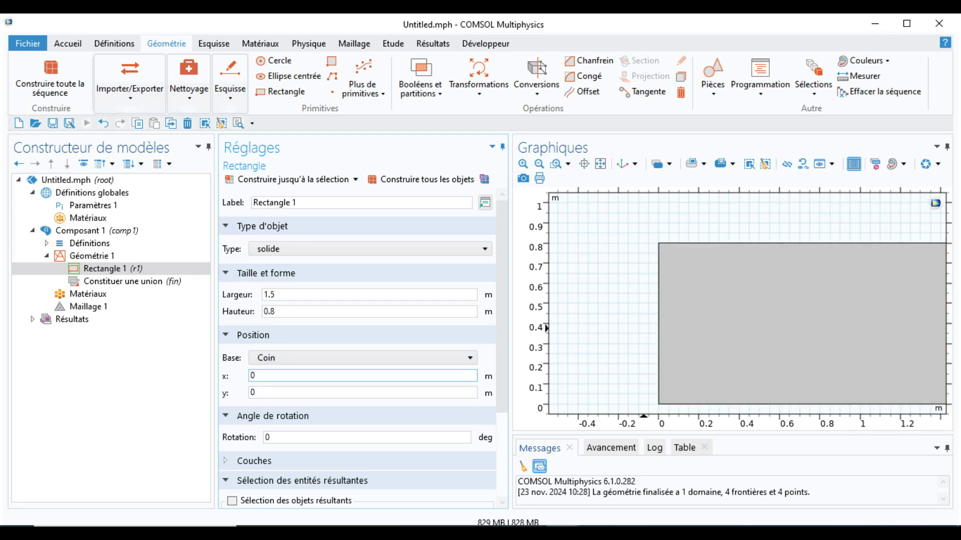
- Set the rectangle's corner x position to -0.5 m and rebuild the objects
{"action": "double_click", "coordinate": [254, 376]}
{"action": "key", "text": "BackSpace"}
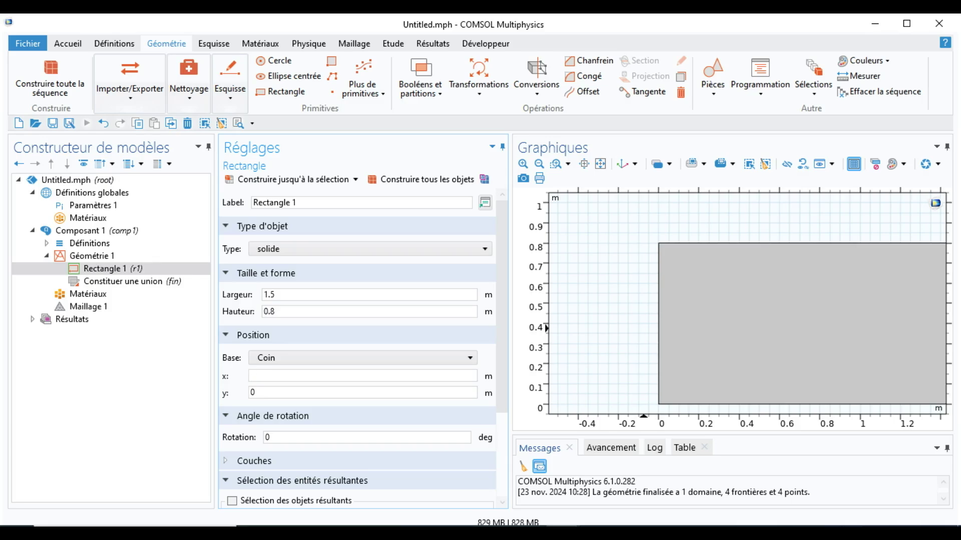
{"action": "type", "text": "-0.5"}
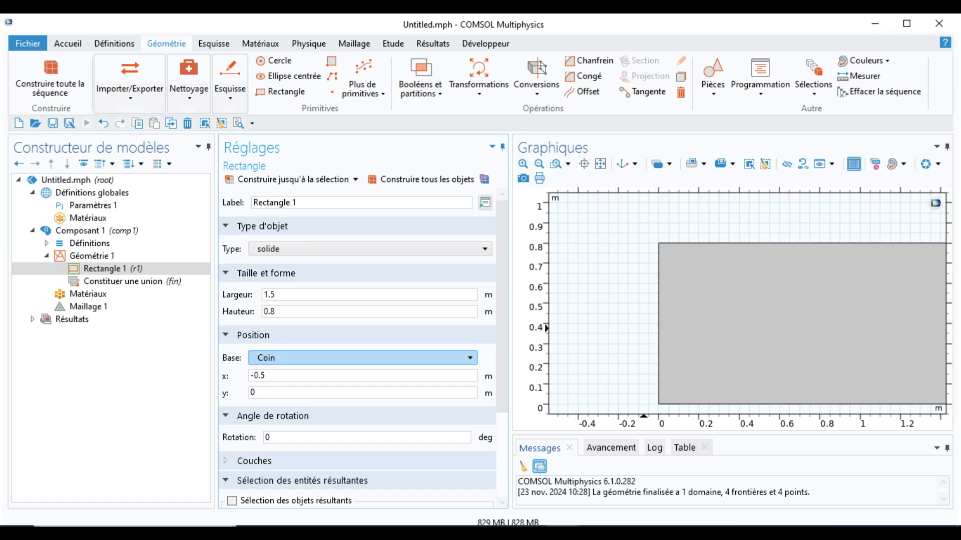
{"action": "left_click", "coordinate": [421, 179]}
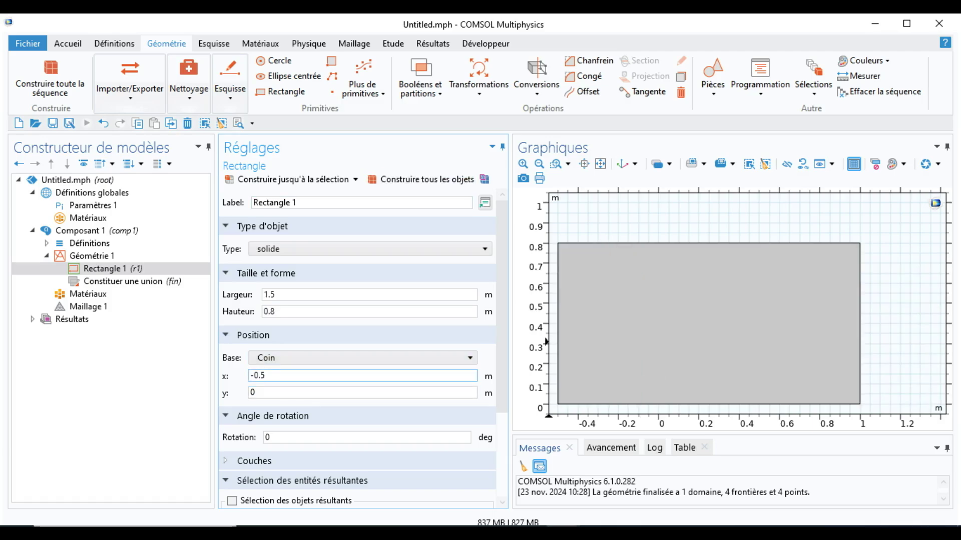
- Set the rectangle's corner x position to -0.2 m and rebuild the objects
{"action": "key", "text": "BackSpace"}
{"action": "type", "text": "2"}
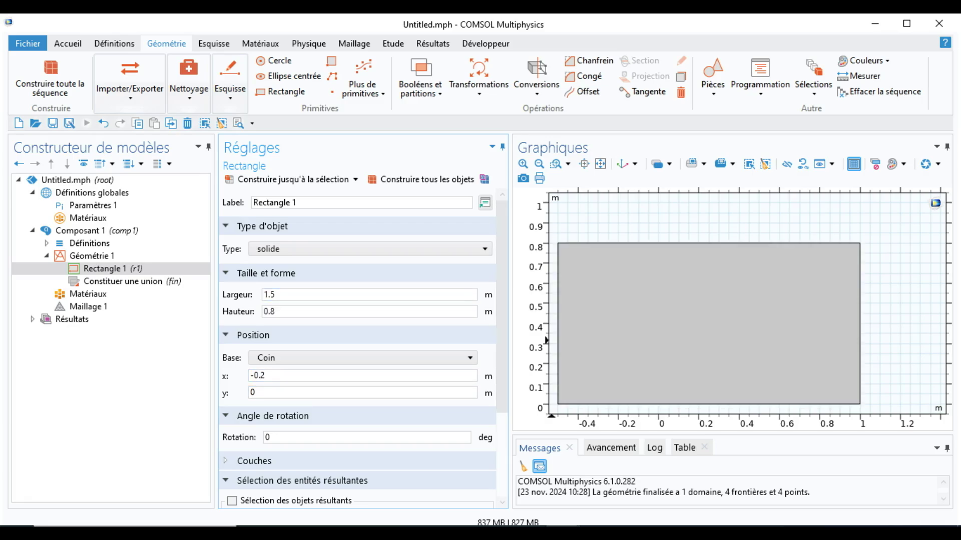
{"action": "left_click", "coordinate": [420, 179]}
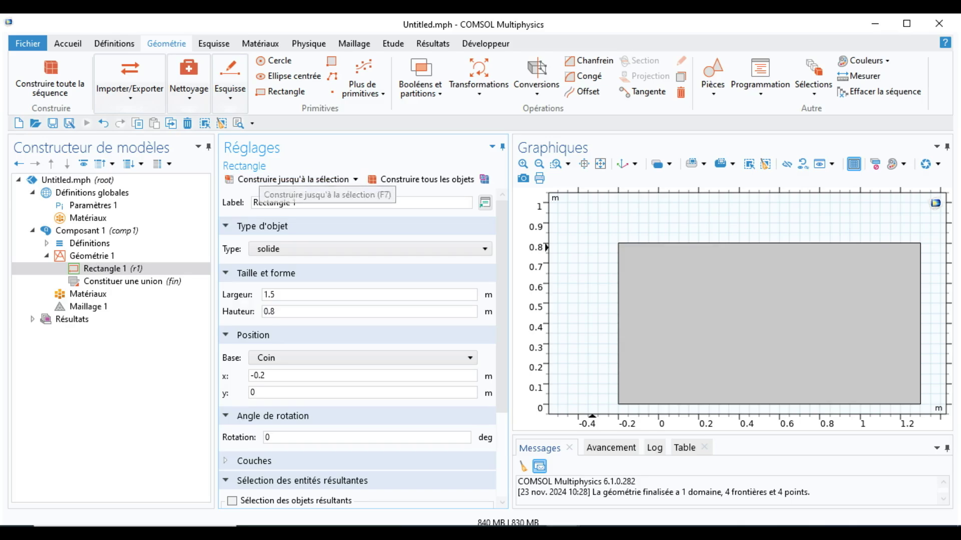
- Add Air from the recently used materials to the component and close the material library
{"action": "left_click", "coordinate": [260, 43]}
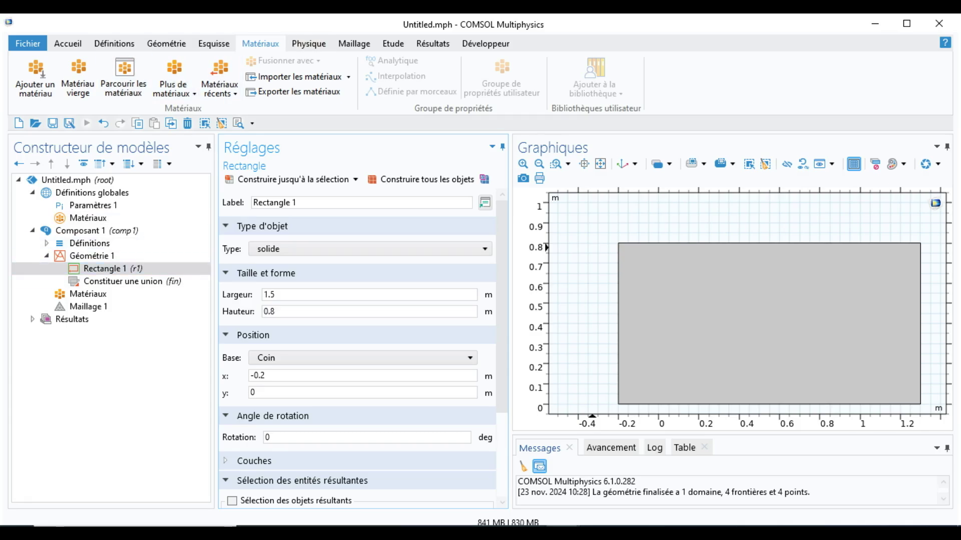
{"action": "left_click", "coordinate": [35, 78]}
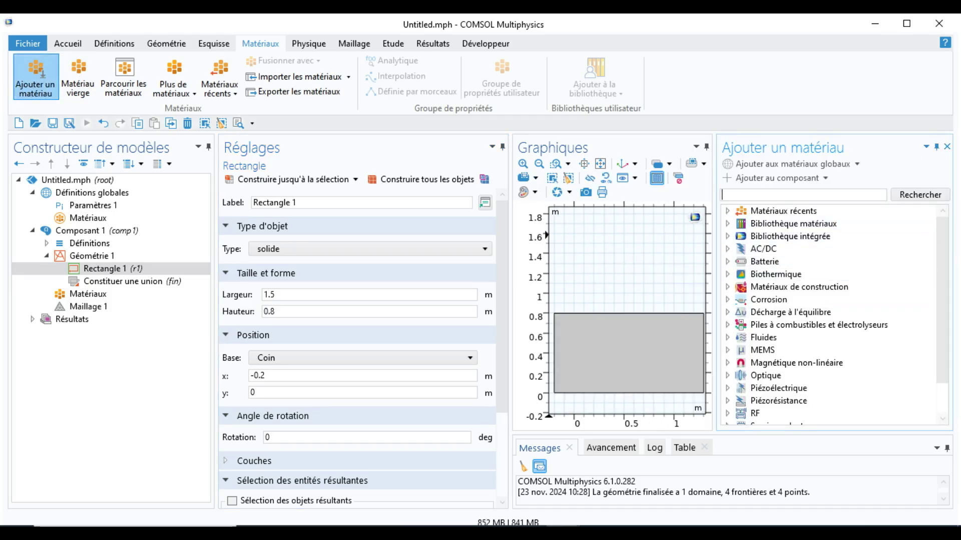
{"action": "left_click", "coordinate": [727, 210]}
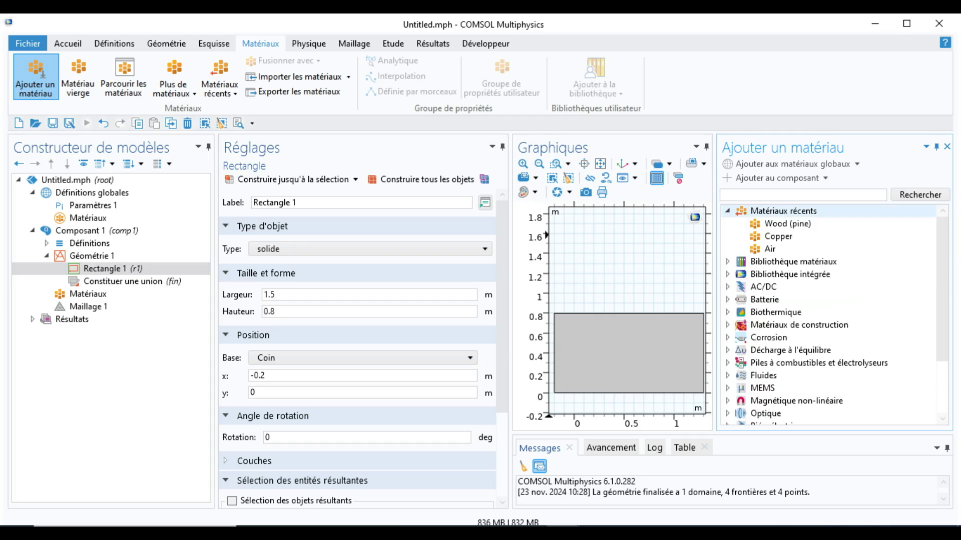
{"action": "left_click", "coordinate": [770, 249]}
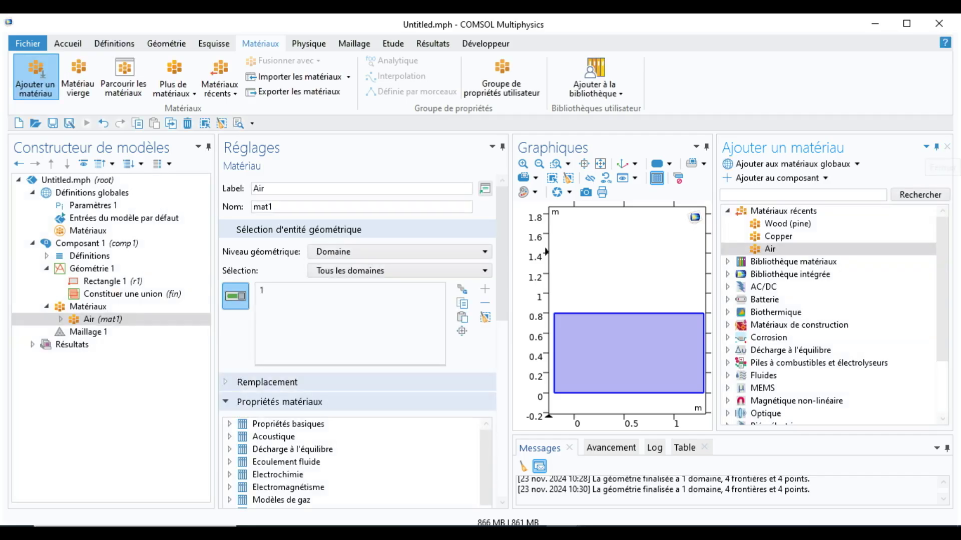
{"action": "left_click", "coordinate": [947, 146]}
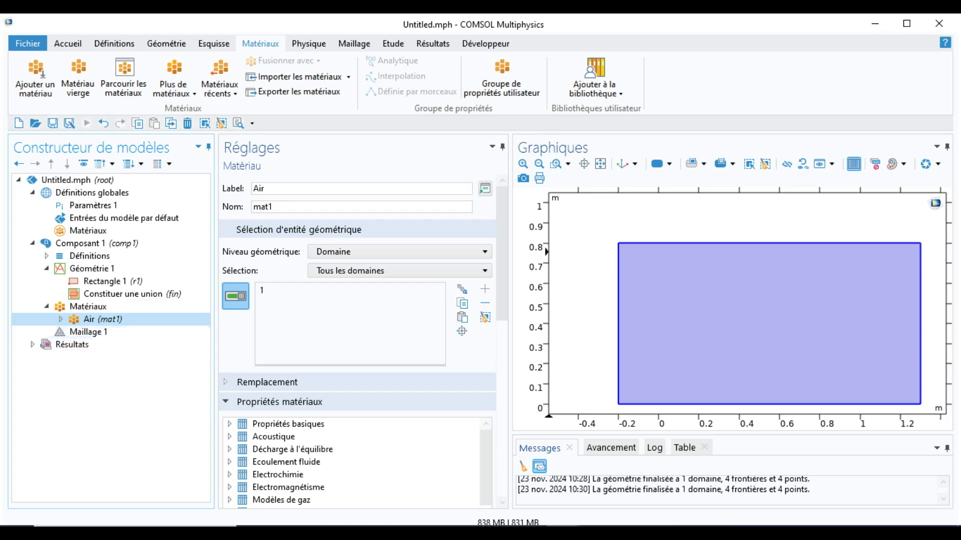
- Add the recently used physics interface "Transfert de chaleur en milieu poreux (ht)" to Composant 1 and close the physics list
{"action": "left_click", "coordinate": [309, 43]}
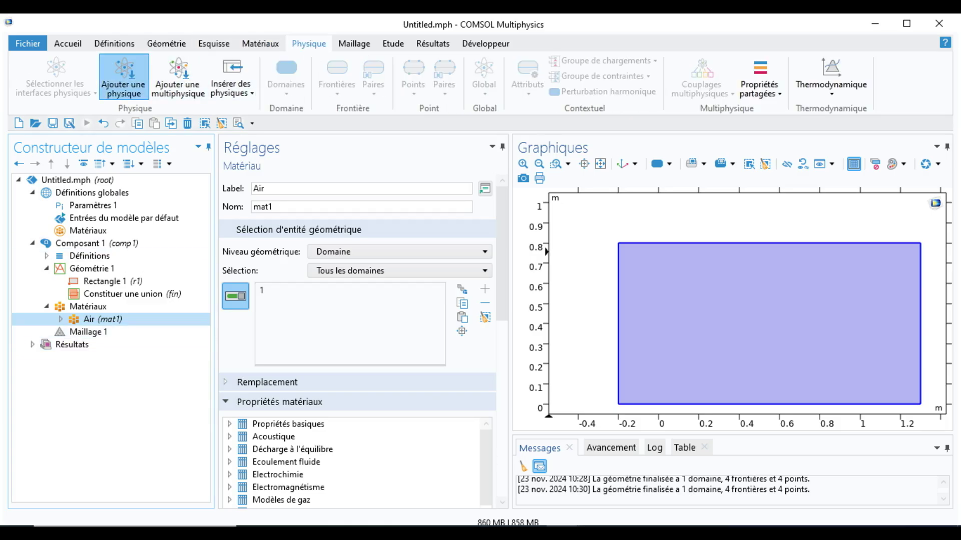
{"action": "left_click", "coordinate": [124, 77]}
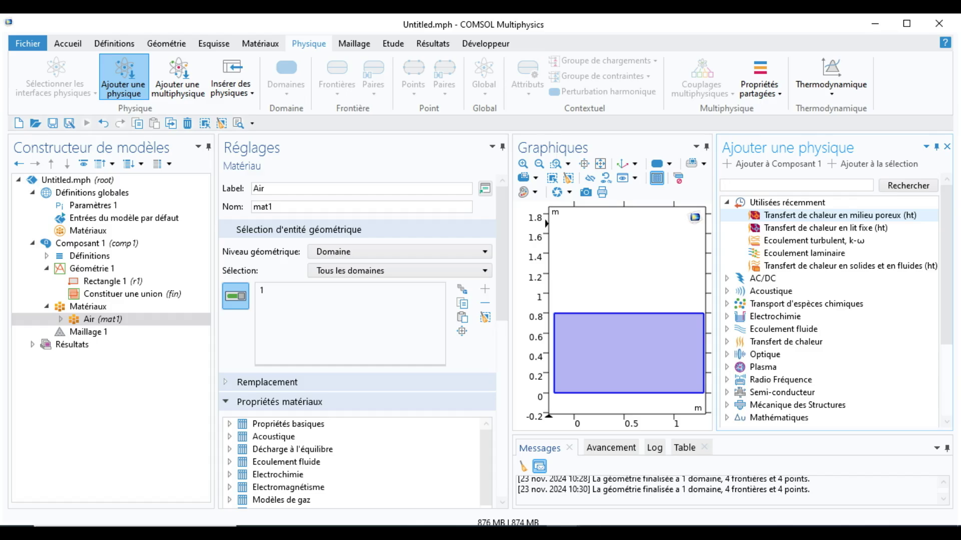
{"action": "double_click", "coordinate": [839, 216]}
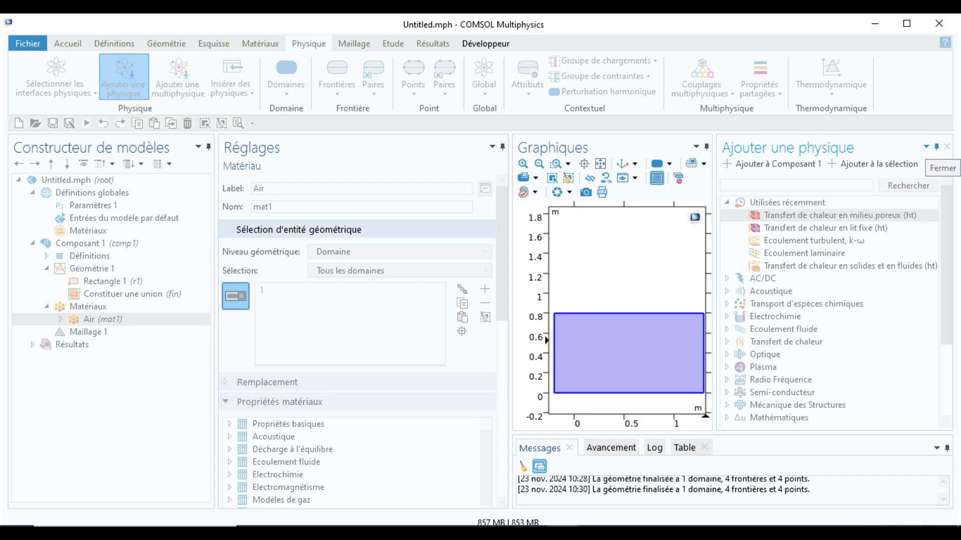
{"action": "left_click", "coordinate": [947, 147]}
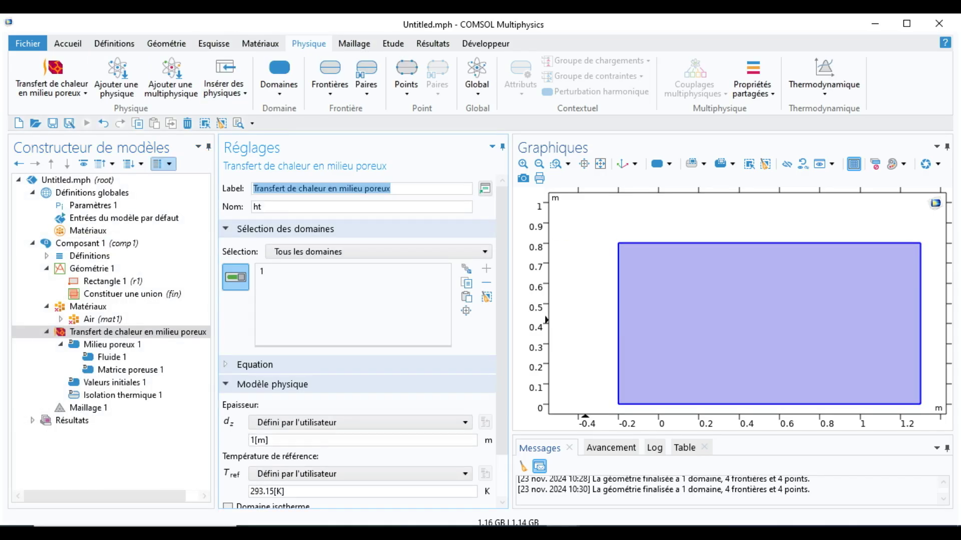
- Set the porosity (epsilon) of the Air material to 0.4
{"action": "left_click", "coordinate": [103, 319]}
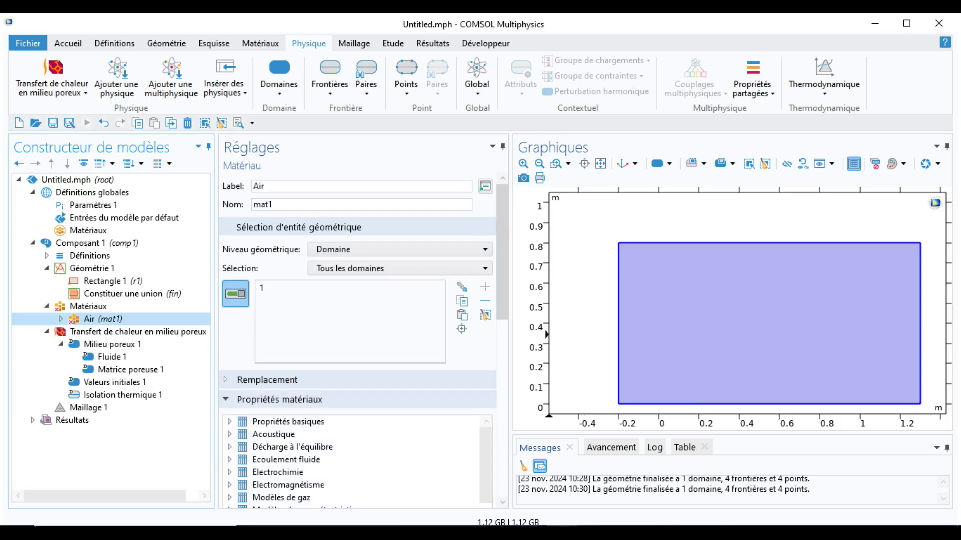
{"action": "left_click_drag", "start_coordinate": [502, 285], "coordinate": [502, 452]}
{"action": "left_click", "coordinate": [423, 249]}
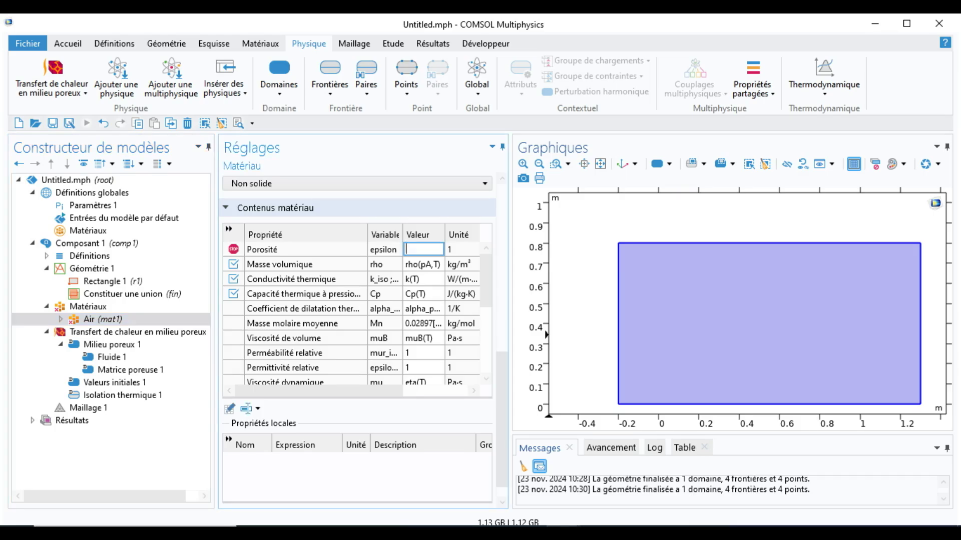
{"action": "type", "text": "0.4"}
{"action": "left_click", "coordinate": [88, 306]}
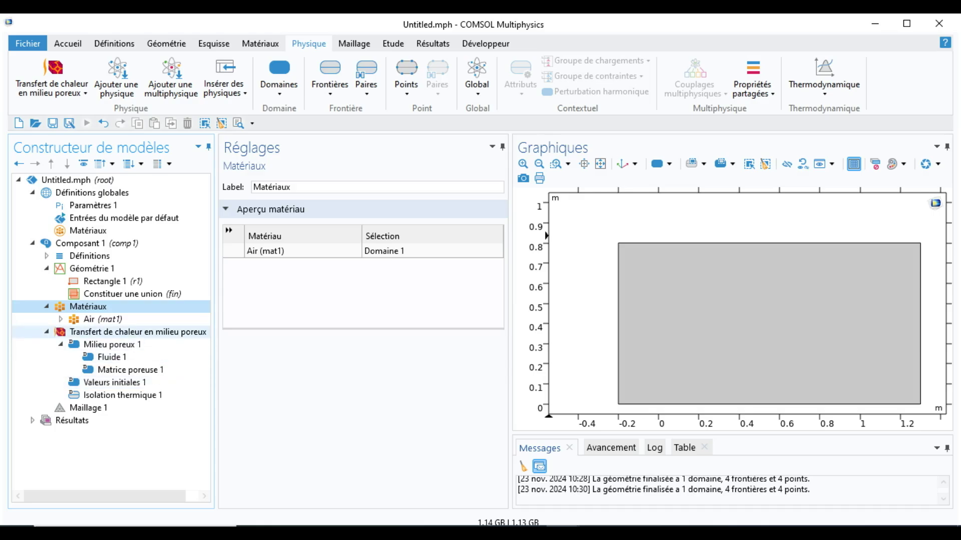
- Add the boundary conditions Flux de chaleur, Ecoulement entrant and Ecoulement sortant to the porous media heat transfer interface
{"action": "left_click", "coordinate": [137, 331]}
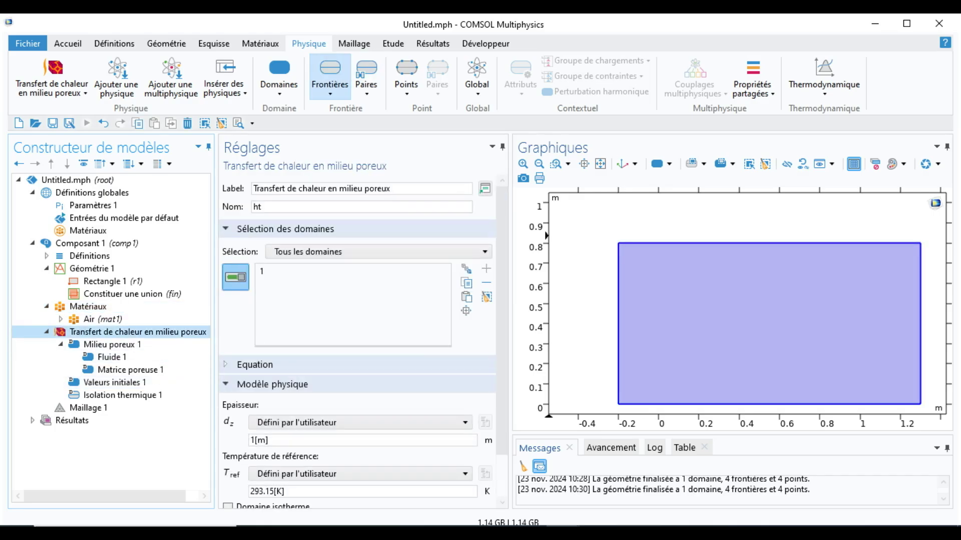
{"action": "left_click", "coordinate": [330, 80]}
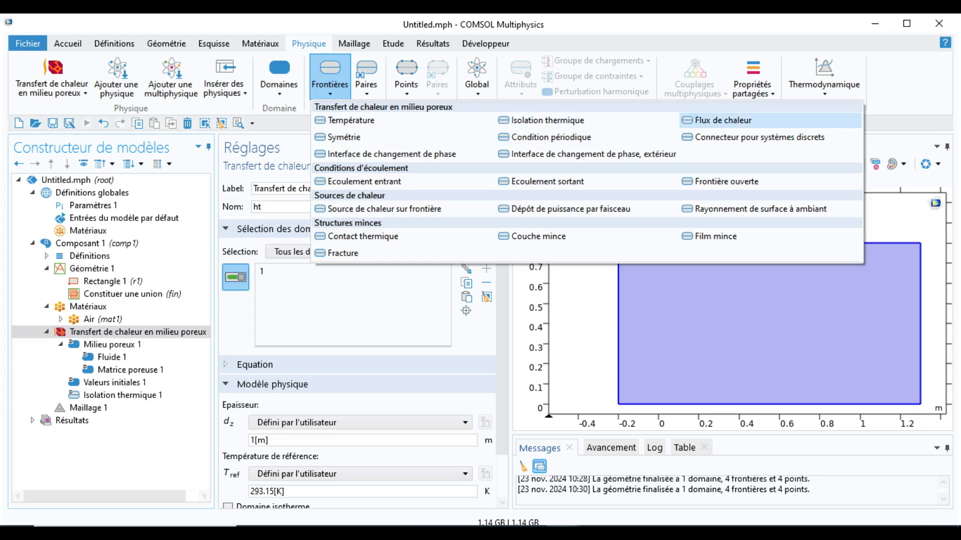
{"action": "key", "text": "Escape"}
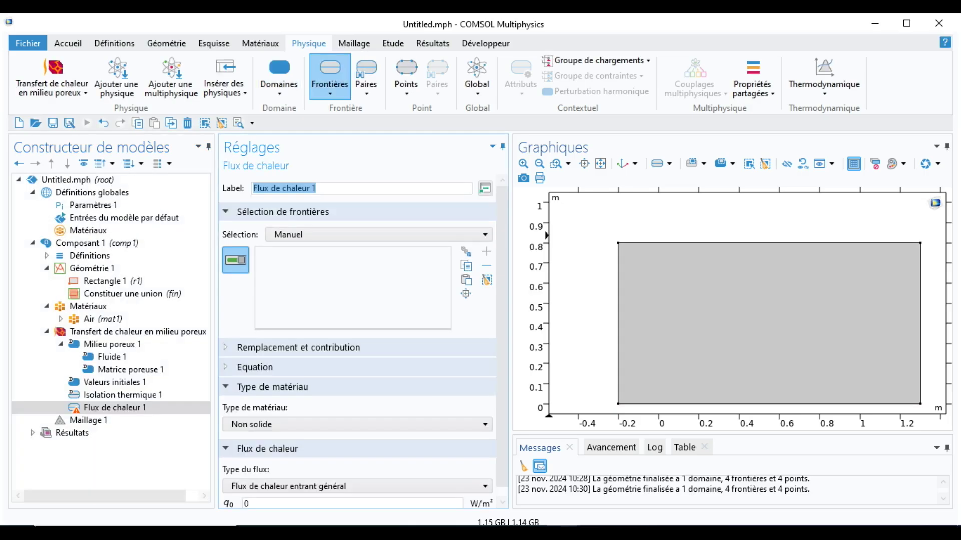
{"action": "left_click", "coordinate": [330, 80]}
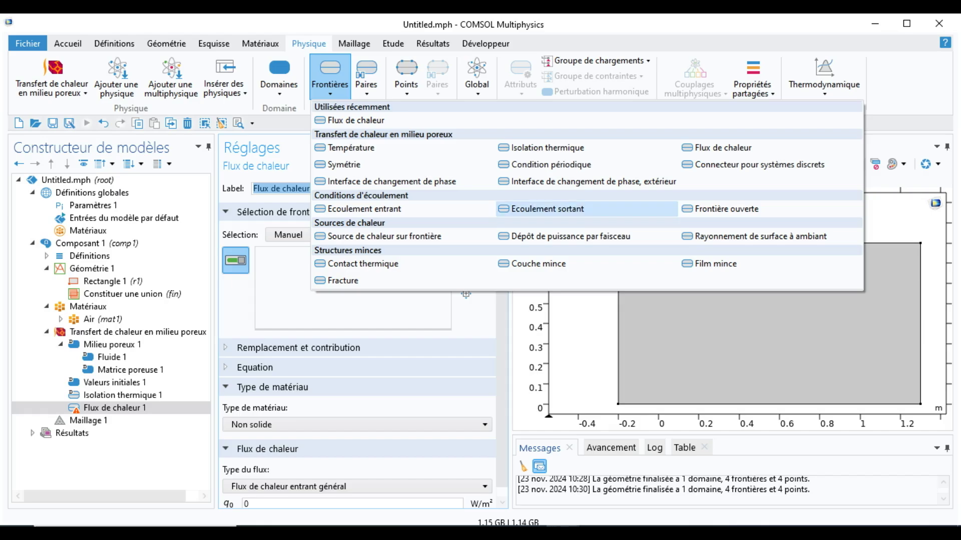
{"action": "left_click", "coordinate": [360, 209]}
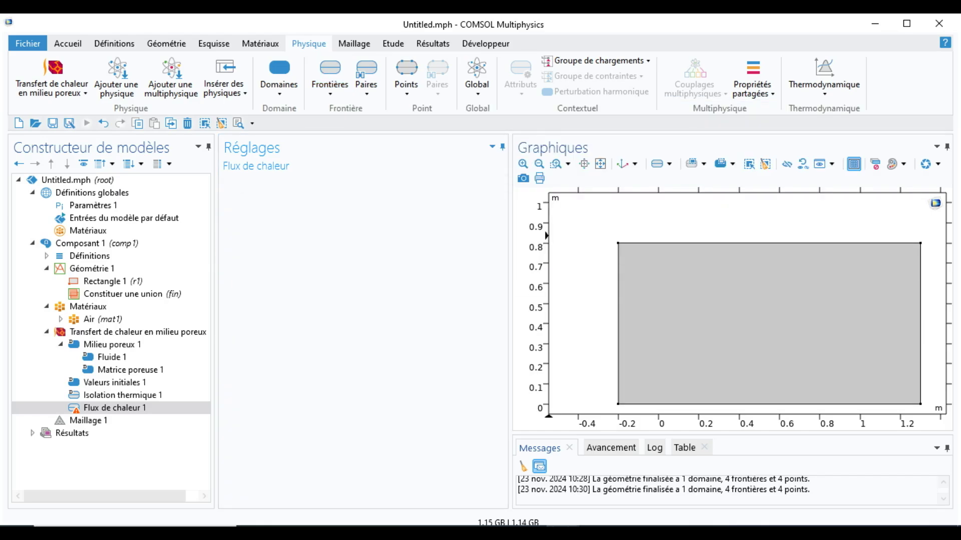
{"action": "left_click", "coordinate": [329, 80]}
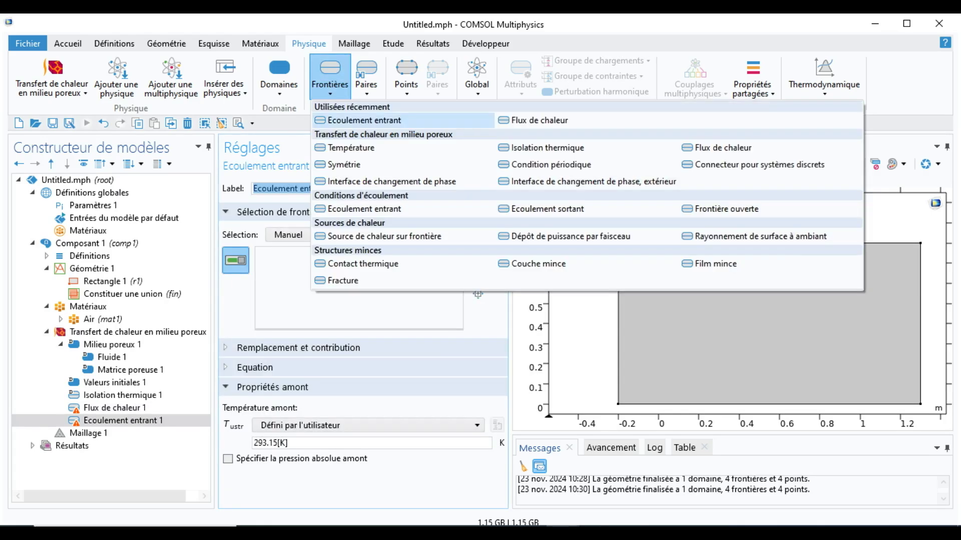
{"action": "left_click", "coordinate": [547, 209]}
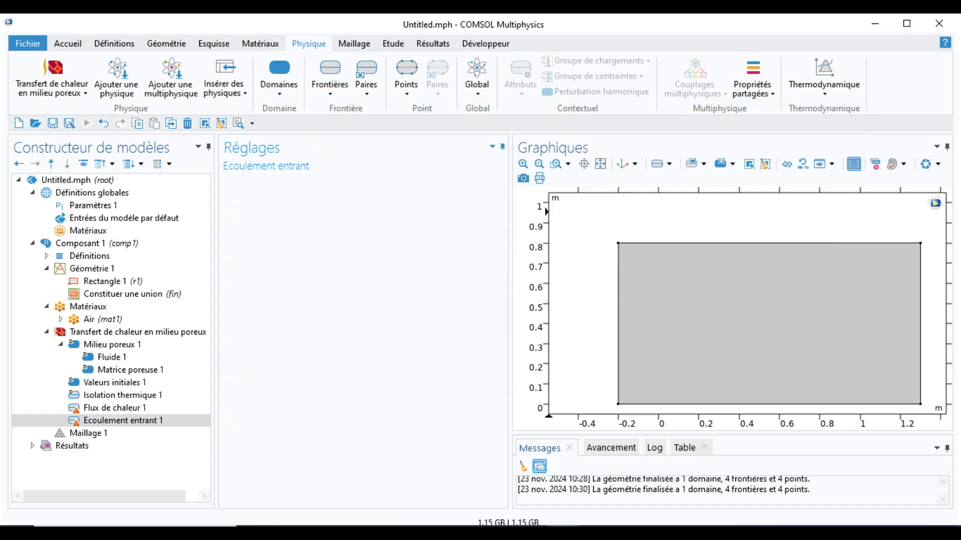
- Make Flux de chaleur 1 a convective heat flux (Flux de chaleur convectif) with a heat transfer coefficient h of 20 W/(m²·K)
{"action": "left_click", "coordinate": [115, 408]}
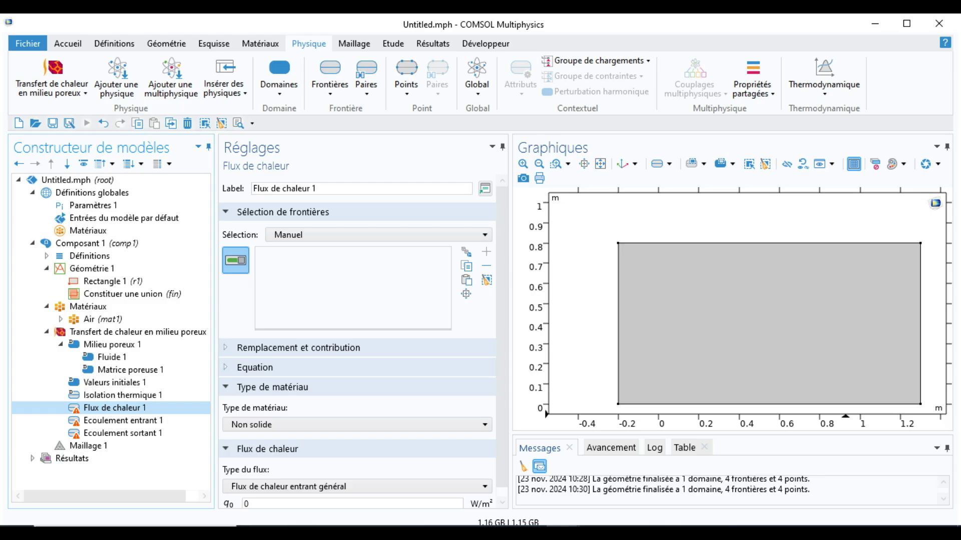
{"action": "scroll", "coordinate": [356, 340], "scroll_direction": "down", "scroll_amount": 1}
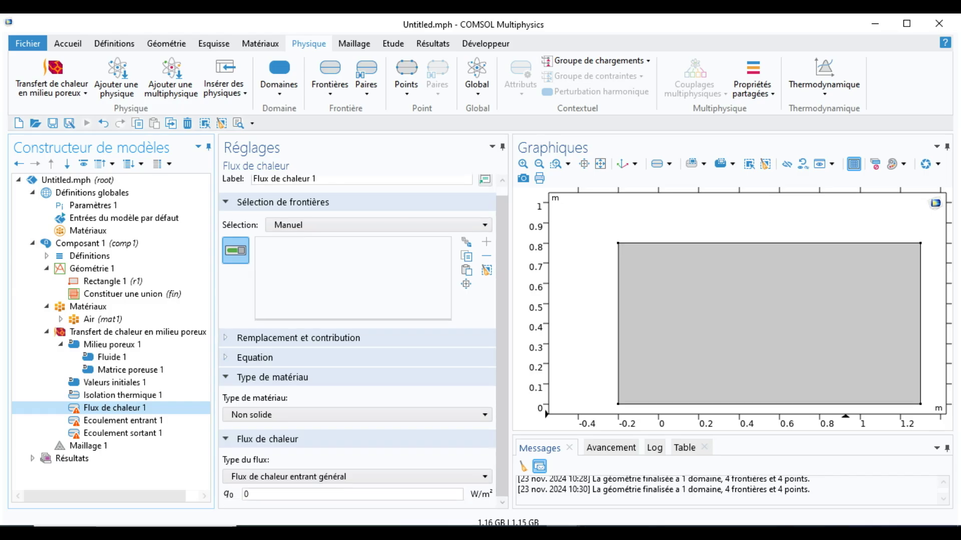
{"action": "left_click", "coordinate": [356, 477]}
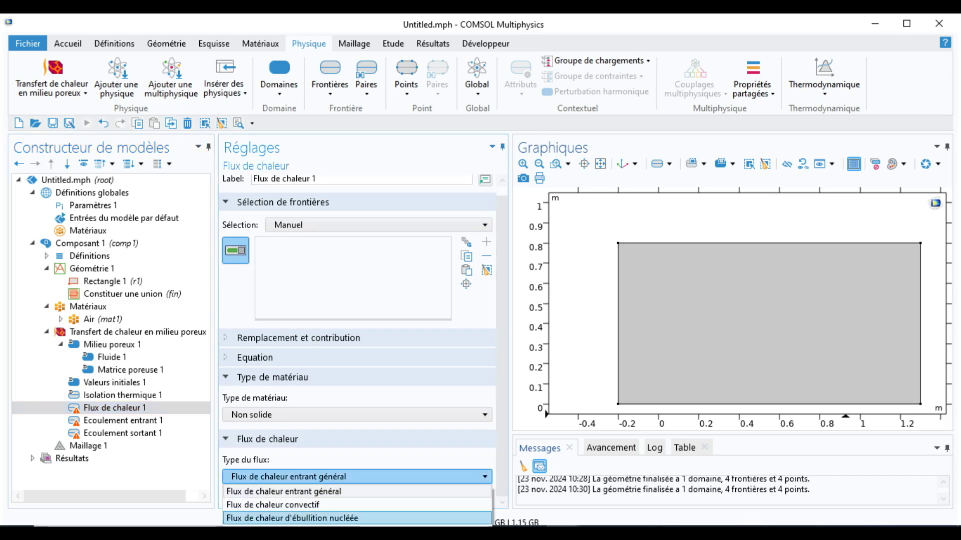
{"action": "left_click", "coordinate": [300, 505]}
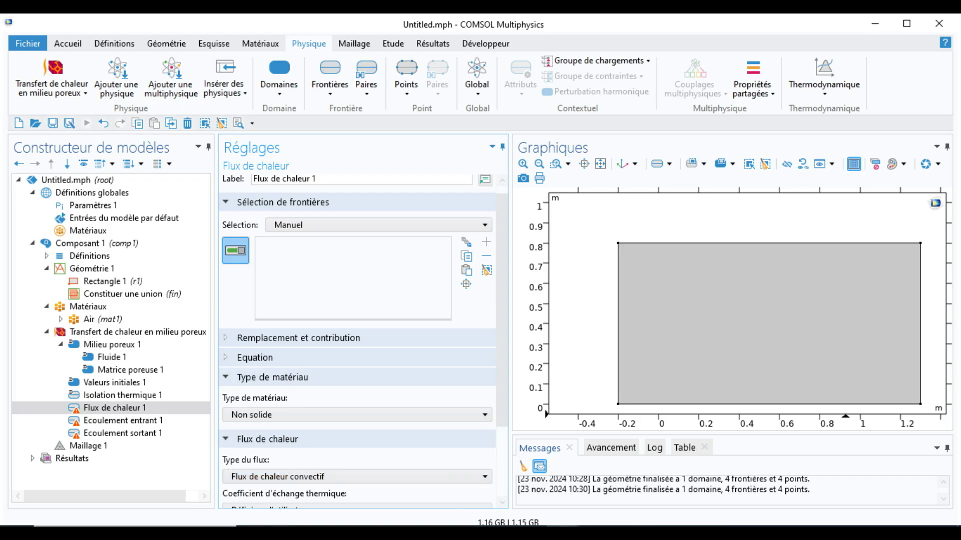
{"action": "scroll", "coordinate": [356, 350], "scroll_direction": "down", "scroll_amount": 3}
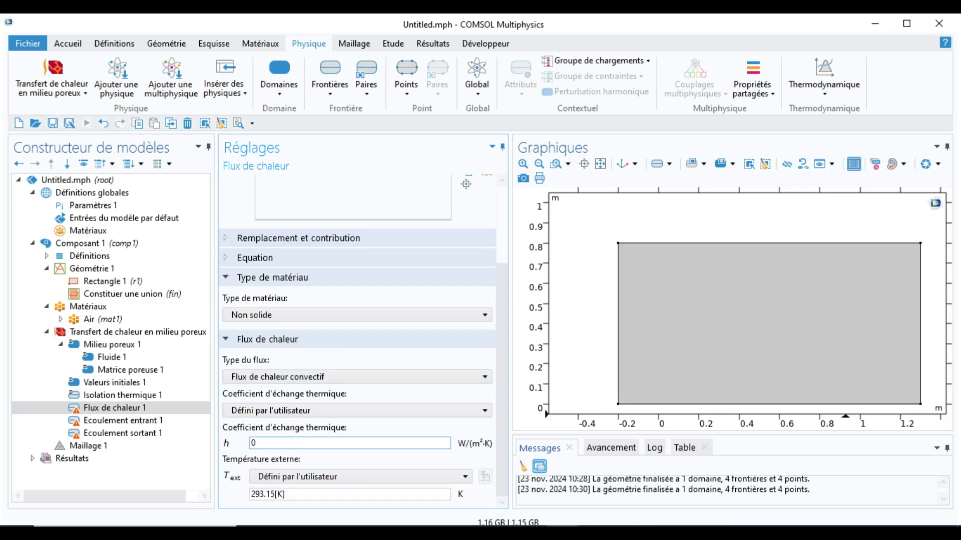
{"action": "key", "text": "BackSpace"}
{"action": "type", "text": "20"}
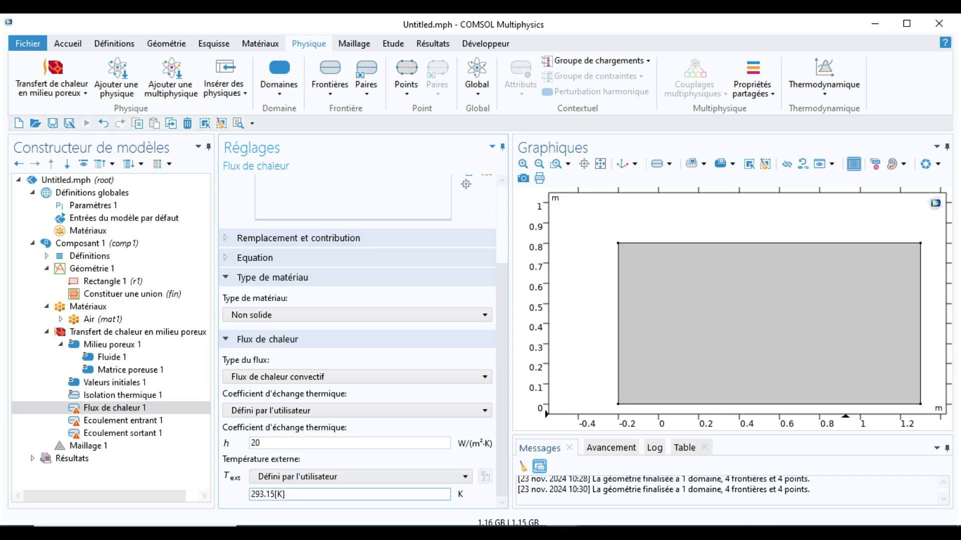
- Replace the number in the external temperature of Flux de chaleur 1 with 27, keeping the bracketed unit
{"action": "left_click", "coordinate": [275, 495]}
{"action": "key", "text": "BackSpace"}
{"action": "key", "text": "BackSpace"}
{"action": "key", "text": "BackSpace"}
{"action": "key", "text": "BackSpace"}
{"action": "key", "text": "BackSpace"}
{"action": "key", "text": "BackSpace"}
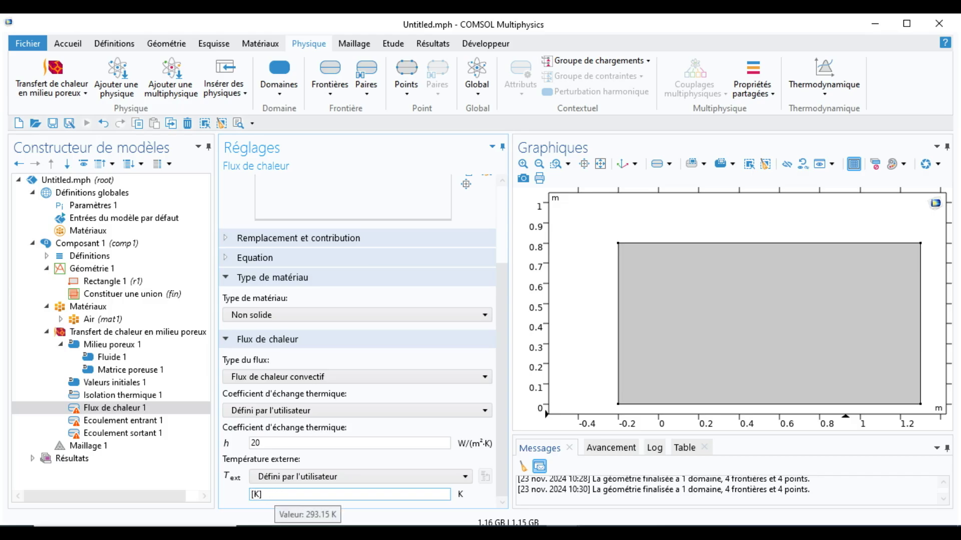
{"action": "type", "text": "27"}
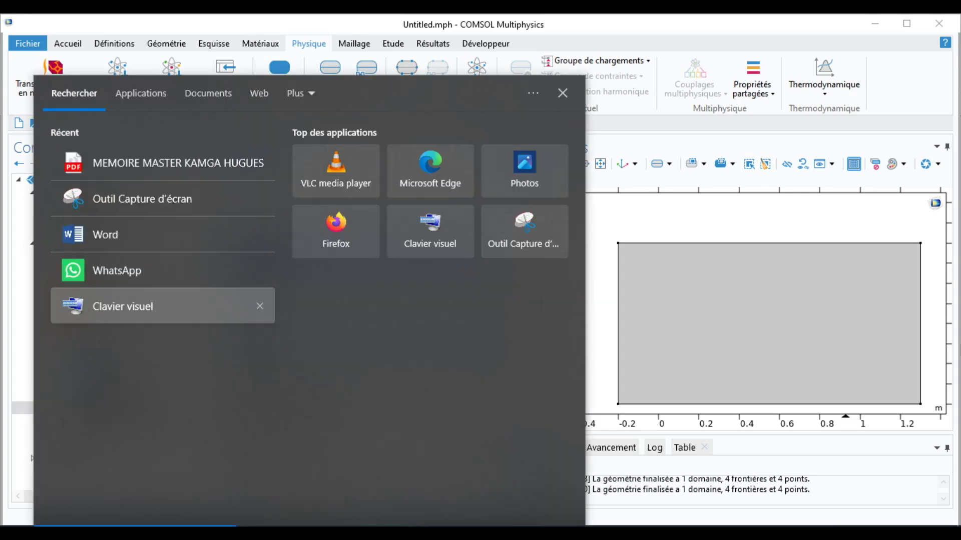
- Change the external temperature's unit to [degC] using the on-screen keyboard (Clavier visuel), and close the keyboard
{"action": "left_click", "coordinate": [123, 306]}
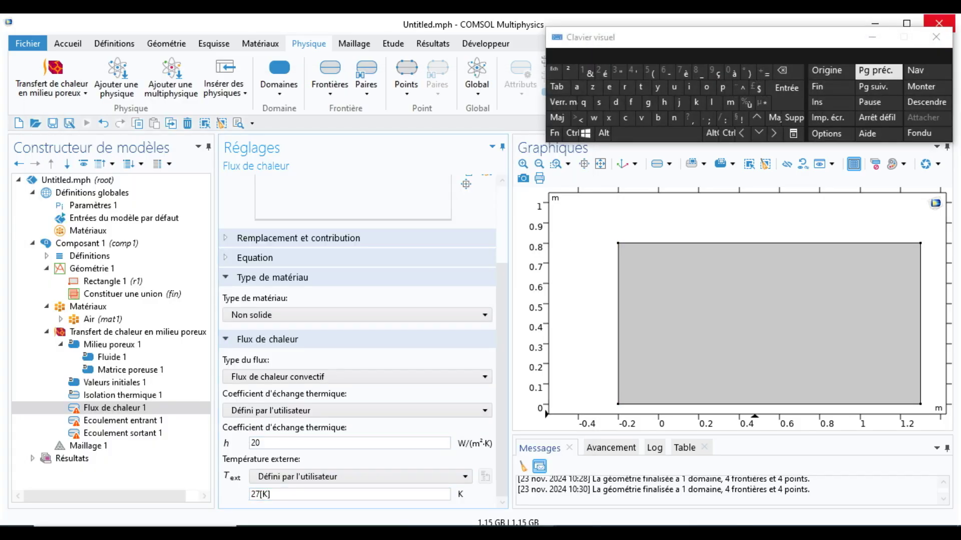
{"action": "left_click", "coordinate": [782, 70]}
{"action": "left_click", "coordinate": [616, 102]}
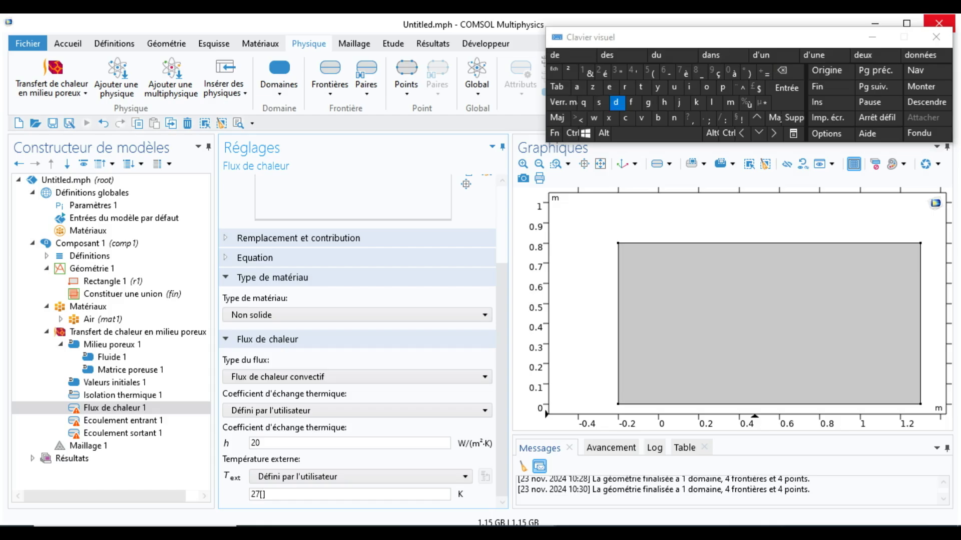
{"action": "left_click", "coordinate": [609, 87]}
{"action": "left_click", "coordinate": [648, 102]}
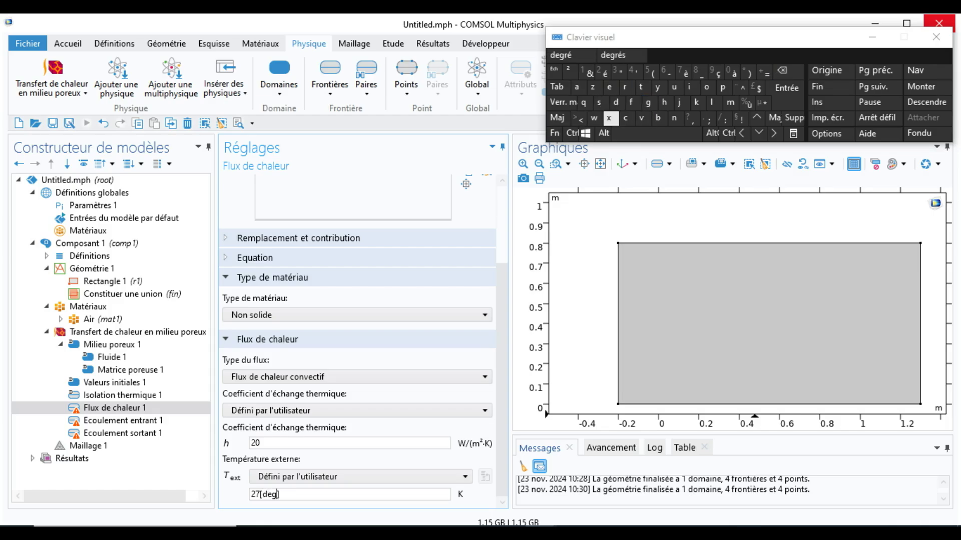
{"action": "left_click", "coordinate": [561, 103]}
{"action": "left_click", "coordinate": [626, 117]}
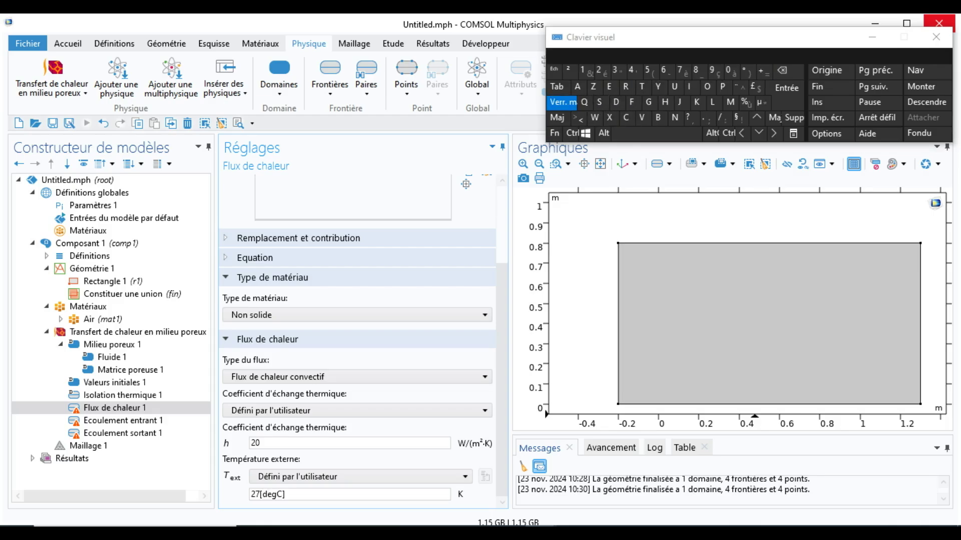
{"action": "left_click", "coordinate": [561, 102]}
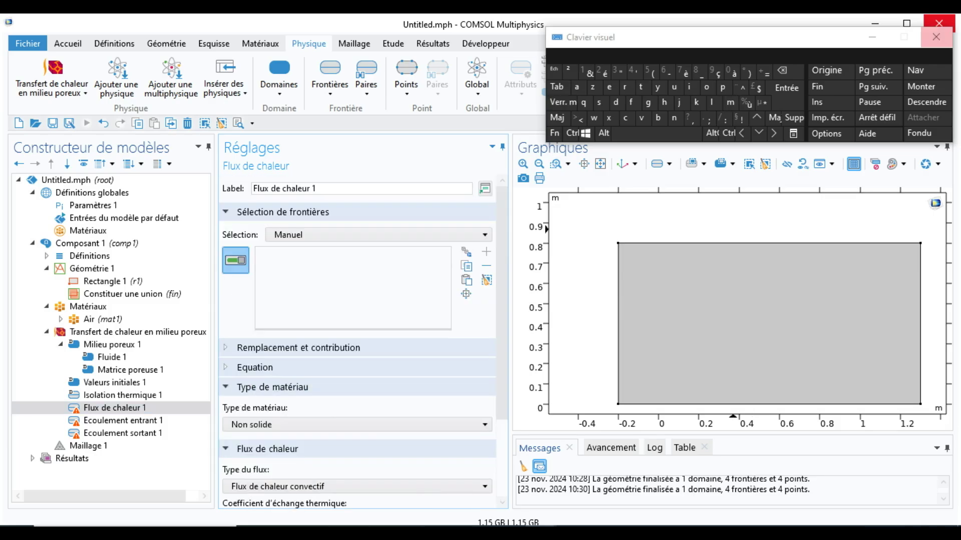
{"action": "left_click", "coordinate": [936, 37]}
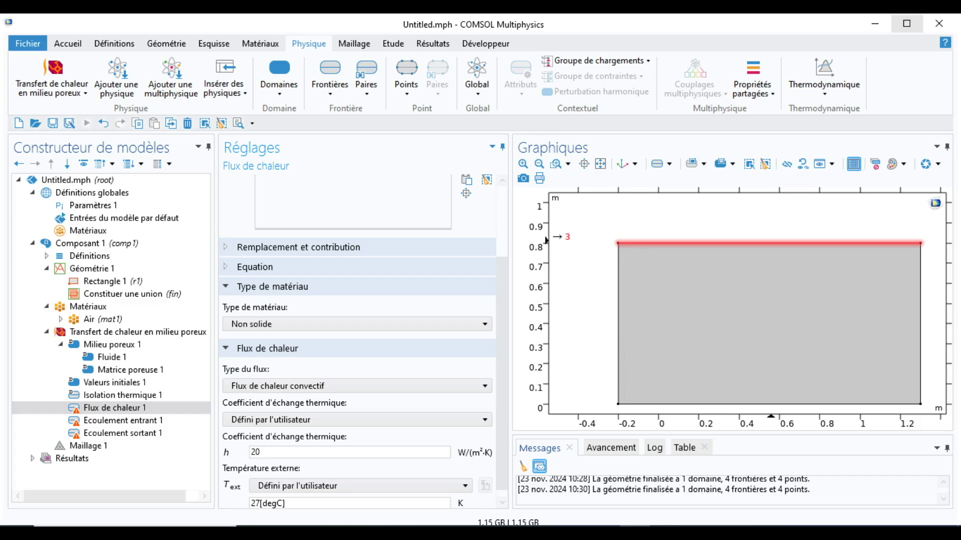
- Assign all four boundaries of the rectangle (1, 2, 3 and 4) to Flux de chaleur 1
{"action": "left_click", "coordinate": [546, 239]}
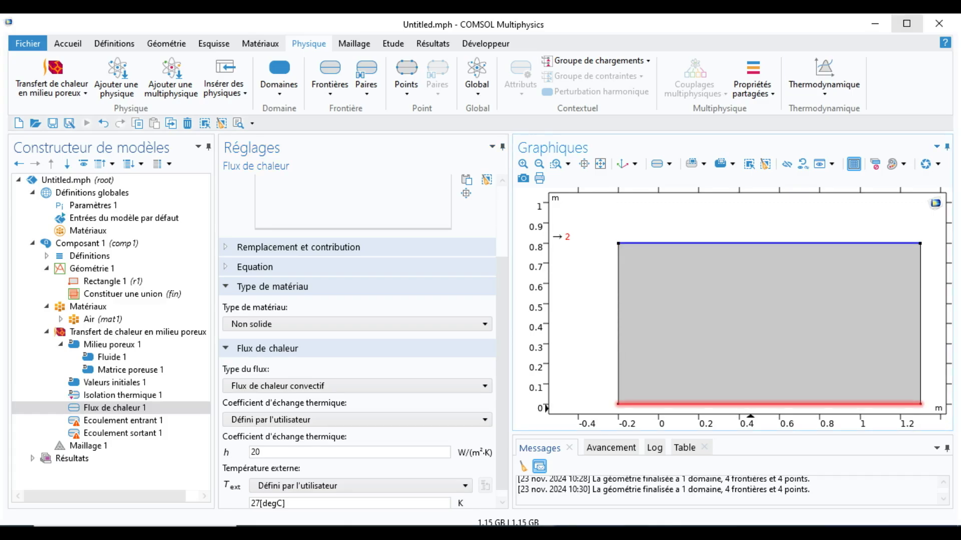
{"action": "left_click", "coordinate": [750, 404]}
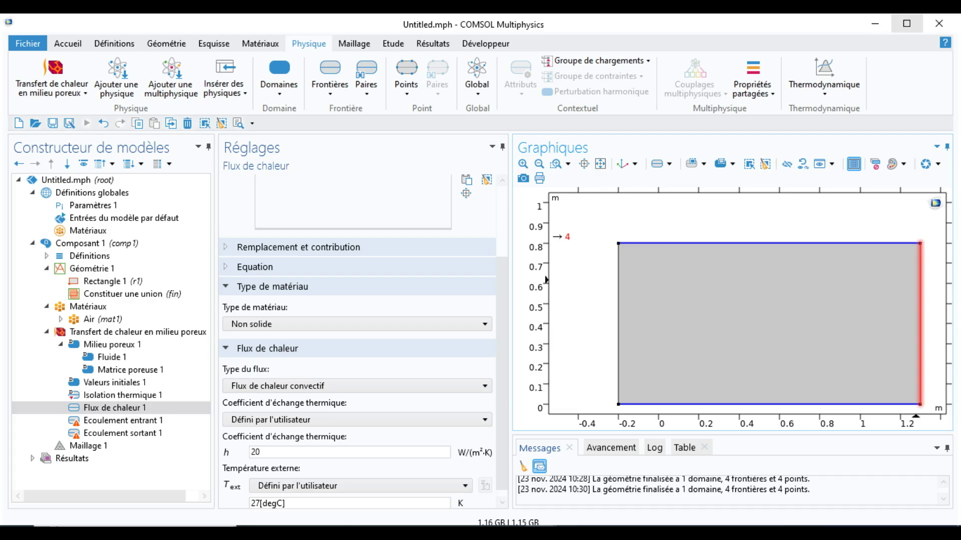
{"action": "left_click", "coordinate": [915, 280]}
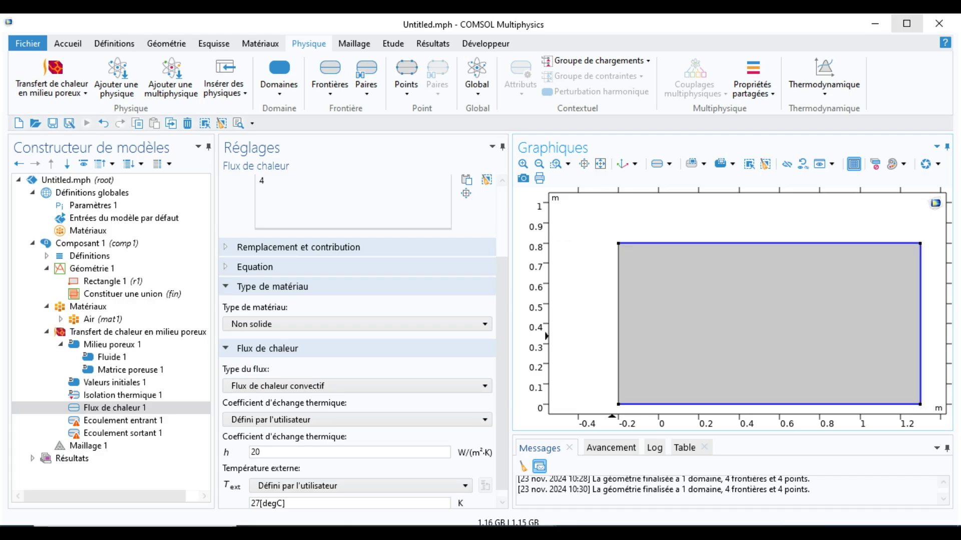
{"action": "left_click", "coordinate": [618, 328]}
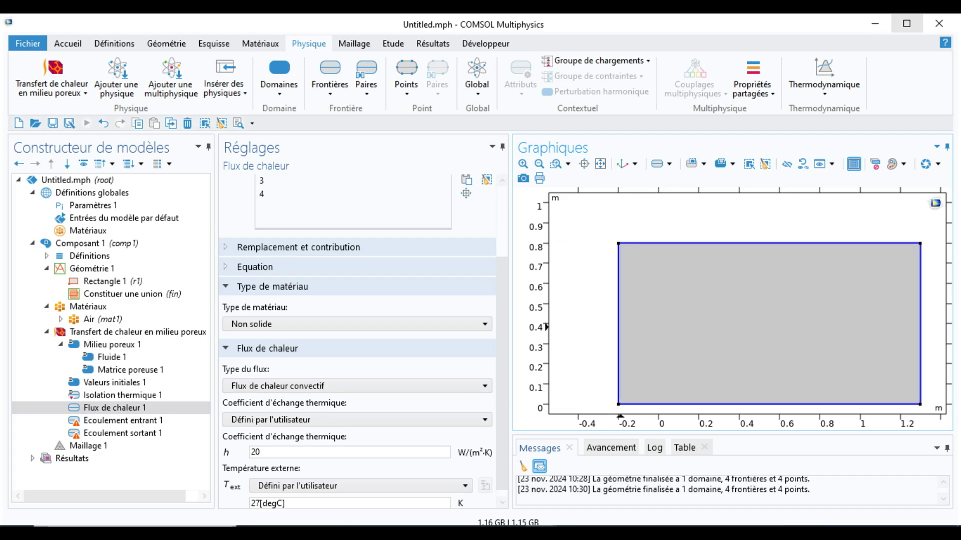
{"action": "left_click_drag", "start_coordinate": [502, 355], "coordinate": [501, 283]}
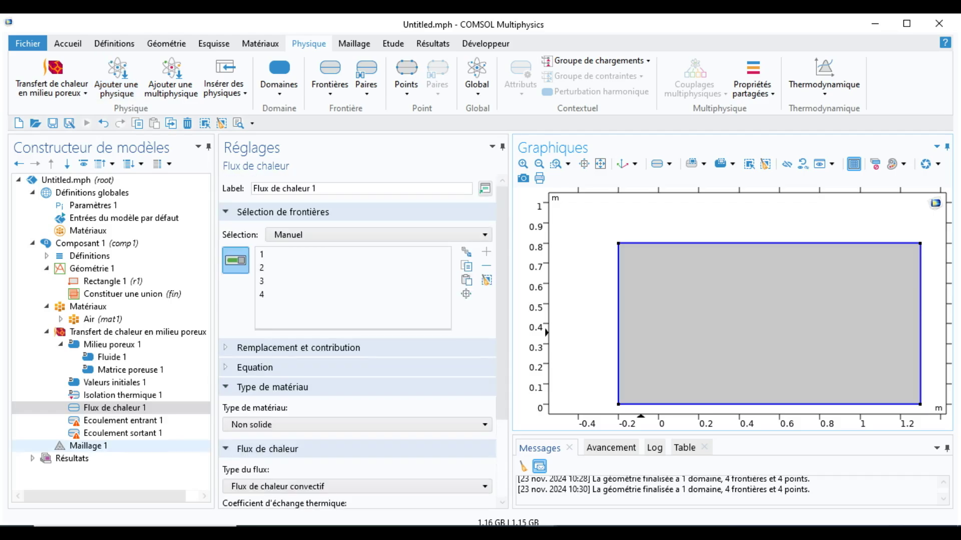
- Assign the rectangle's left boundary 1 to Ecoulement entrant 1 and its right boundary 4 to Ecoulement sortant 1
{"action": "left_click", "coordinate": [120, 420]}
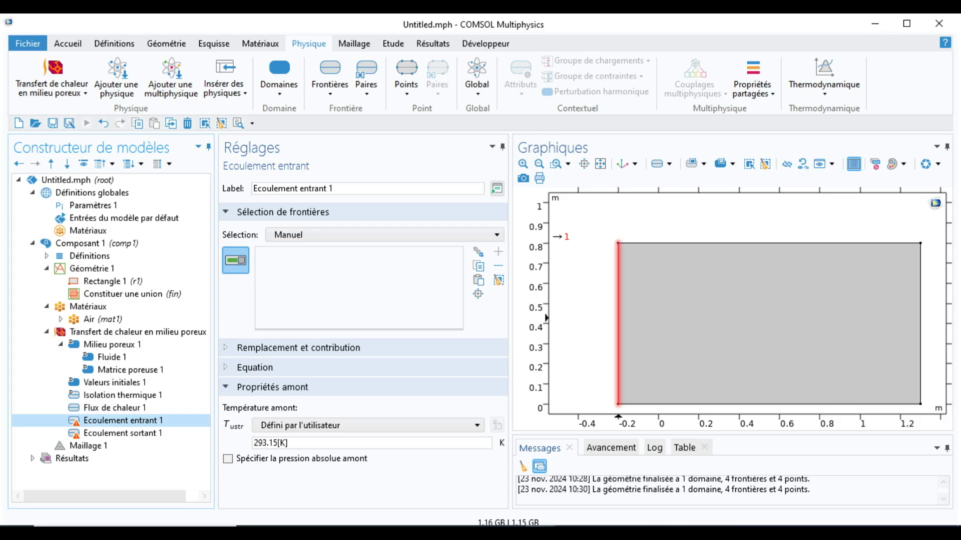
{"action": "left_click", "coordinate": [619, 318]}
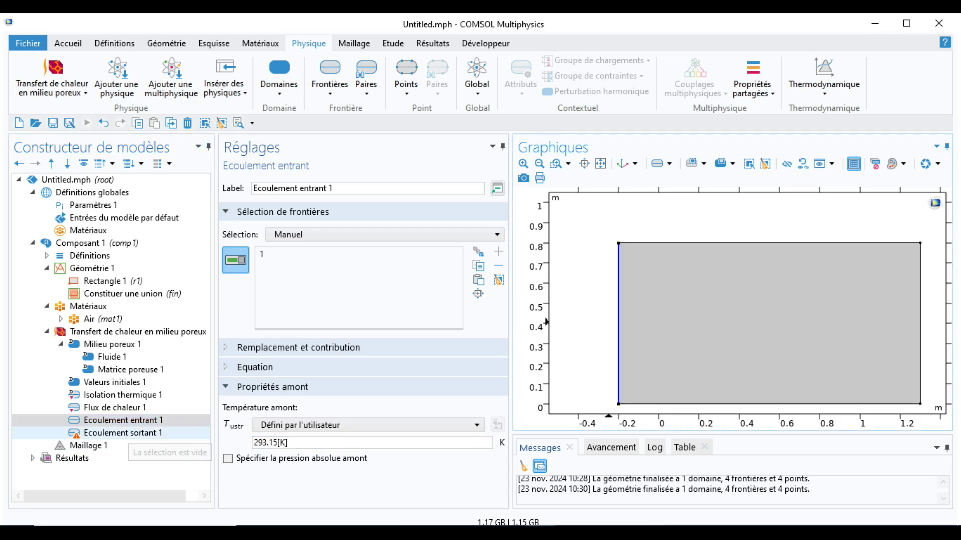
{"action": "left_click", "coordinate": [122, 432]}
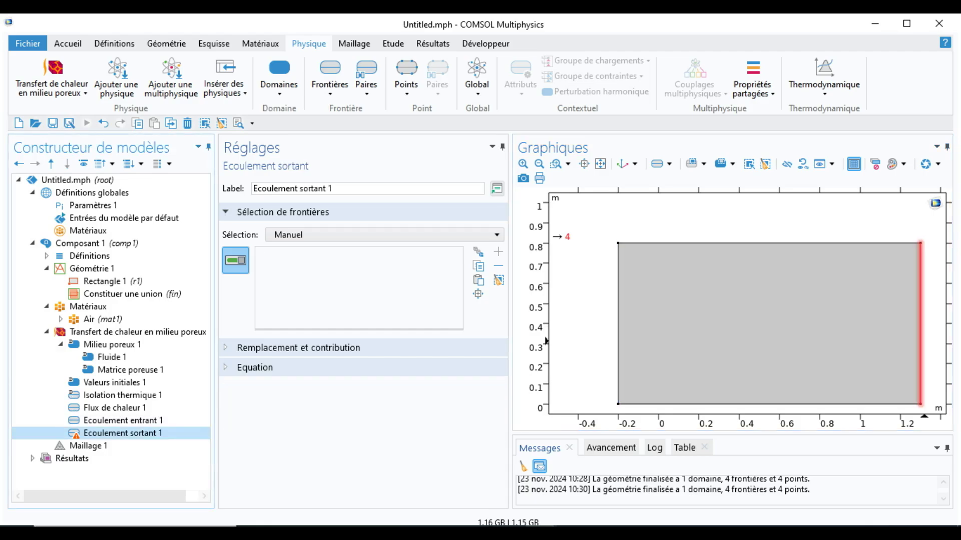
{"action": "left_click", "coordinate": [919, 336]}
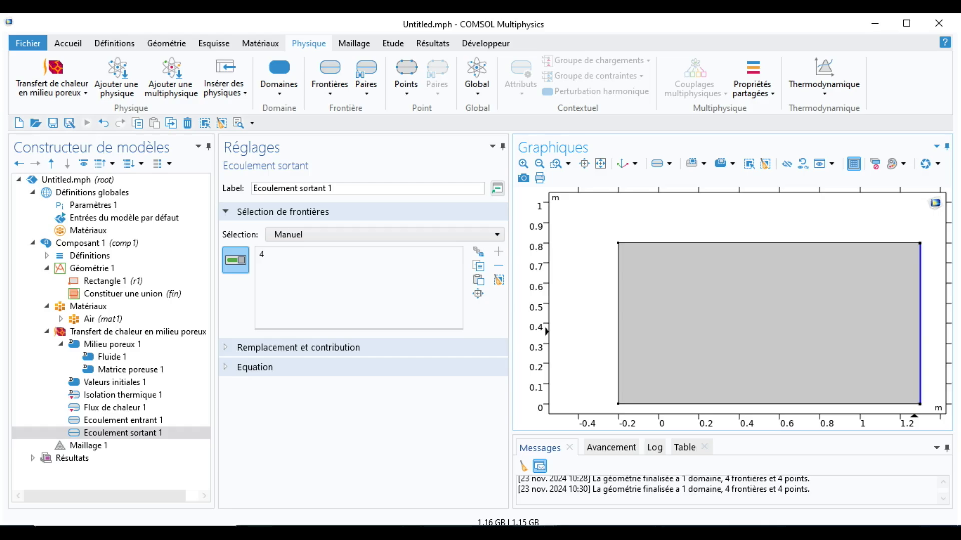
- Consult the study settings in the reference PDF in Firefox, and review Ecoulement sortant 1 and the upstream temperature of Ecoulement entrant 1 in COMSOL
{"action": "key", "text": "alt+Tab"}
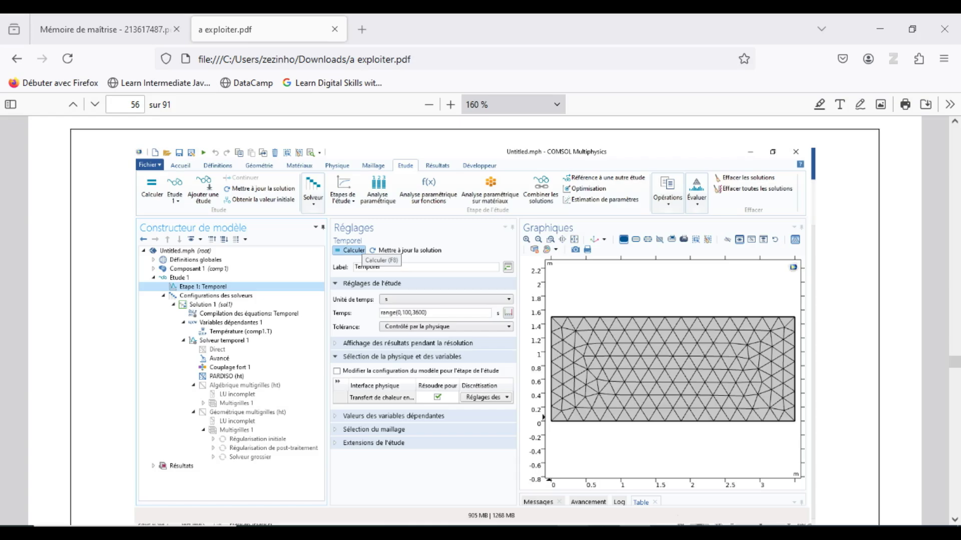
{"action": "mouse_move", "coordinate": [573, 533]}
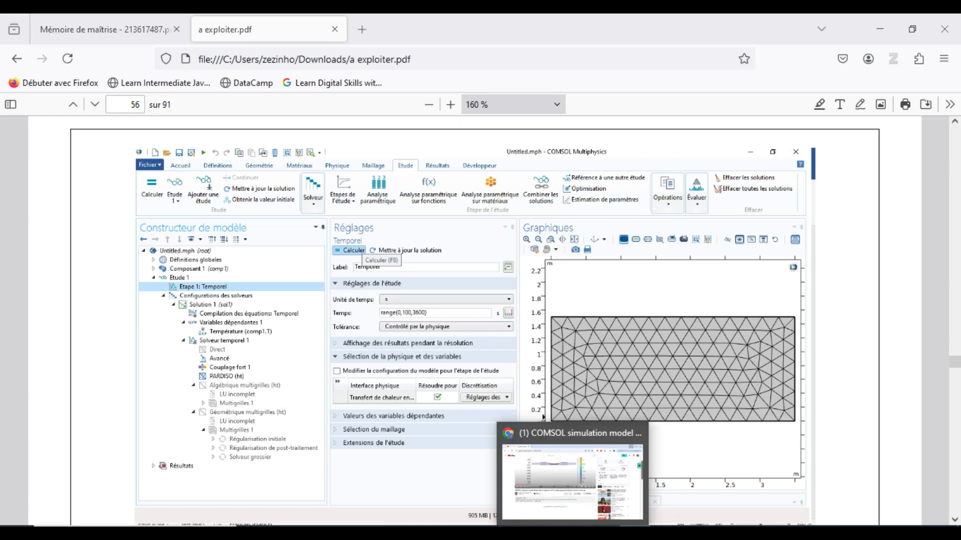
{"action": "key", "text": "alt+Tab"}
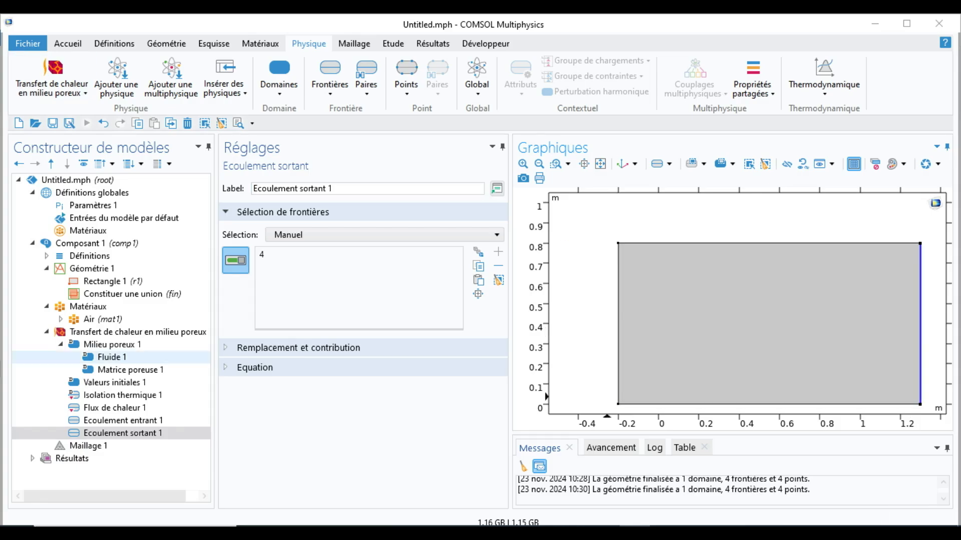
{"action": "left_click", "coordinate": [123, 433]}
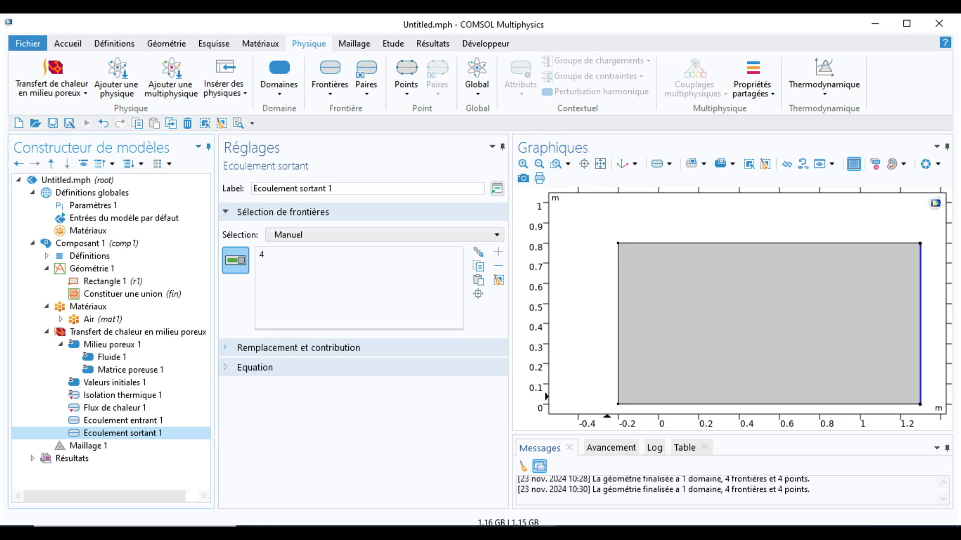
{"action": "left_click", "coordinate": [122, 420]}
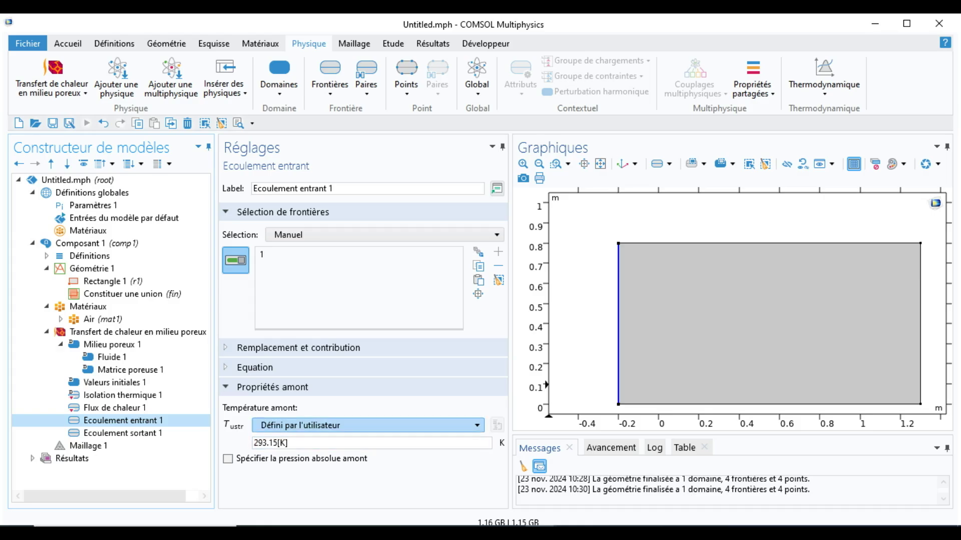
{"action": "left_click", "coordinate": [368, 425]}
{"action": "left_click", "coordinate": [368, 425]}
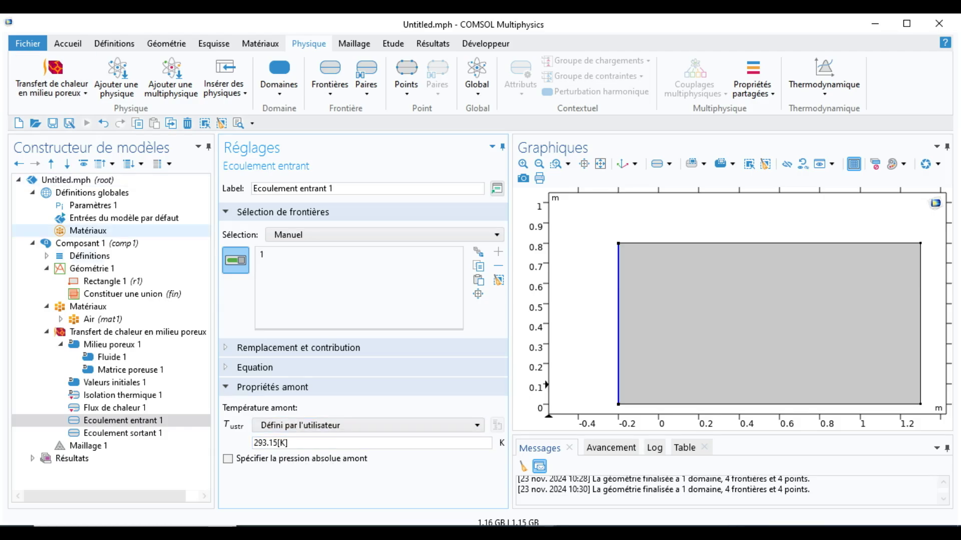
- Build Maillage 1 with element size Fin, and rebuild the whole mesh sequence with element size Plus fin
{"action": "left_click", "coordinate": [88, 446]}
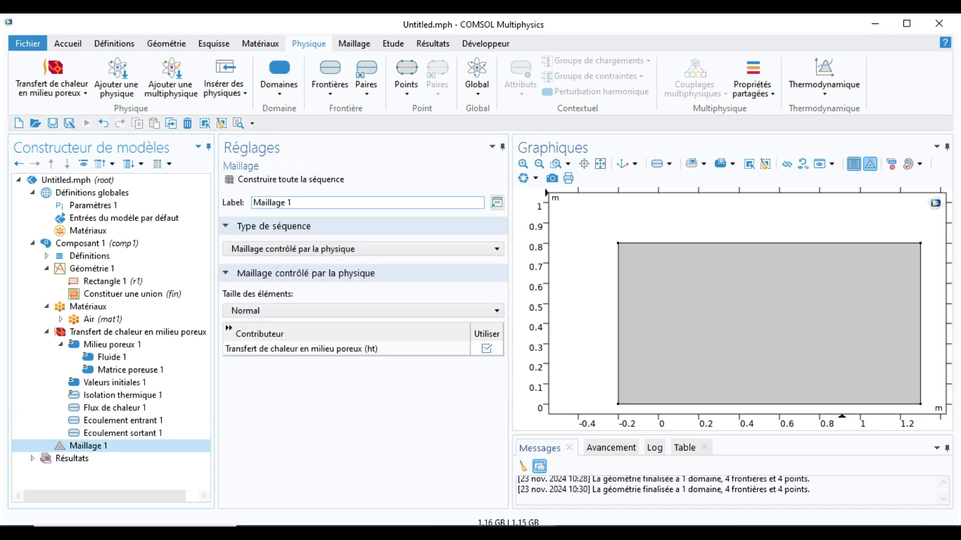
{"action": "left_click", "coordinate": [363, 311]}
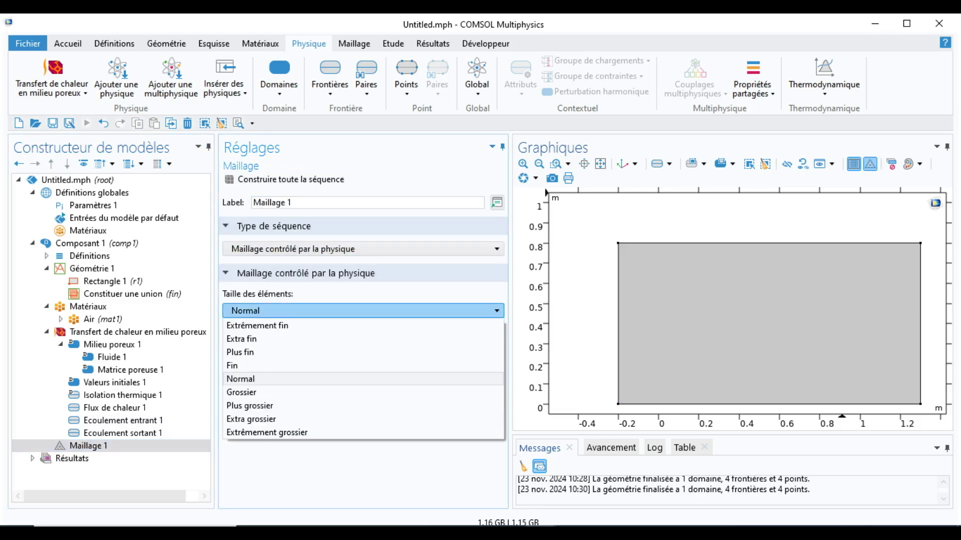
{"action": "left_click", "coordinate": [233, 366]}
{"action": "left_click", "coordinate": [291, 179]}
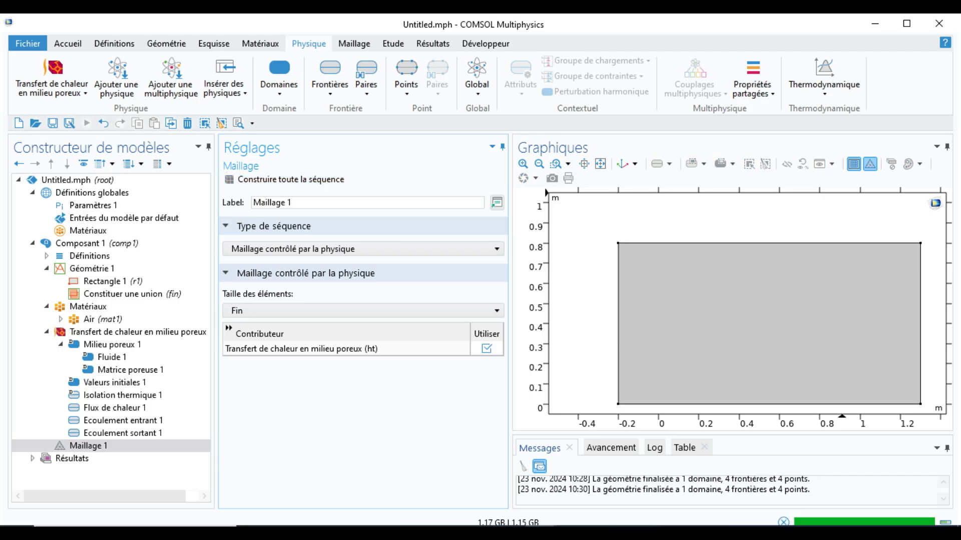
{"action": "left_click", "coordinate": [363, 311]}
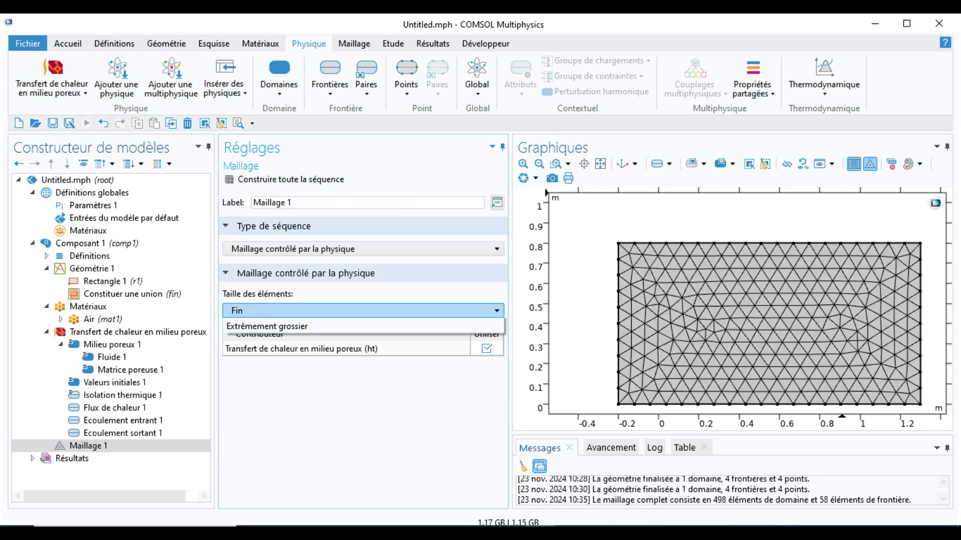
{"action": "left_click", "coordinate": [240, 352]}
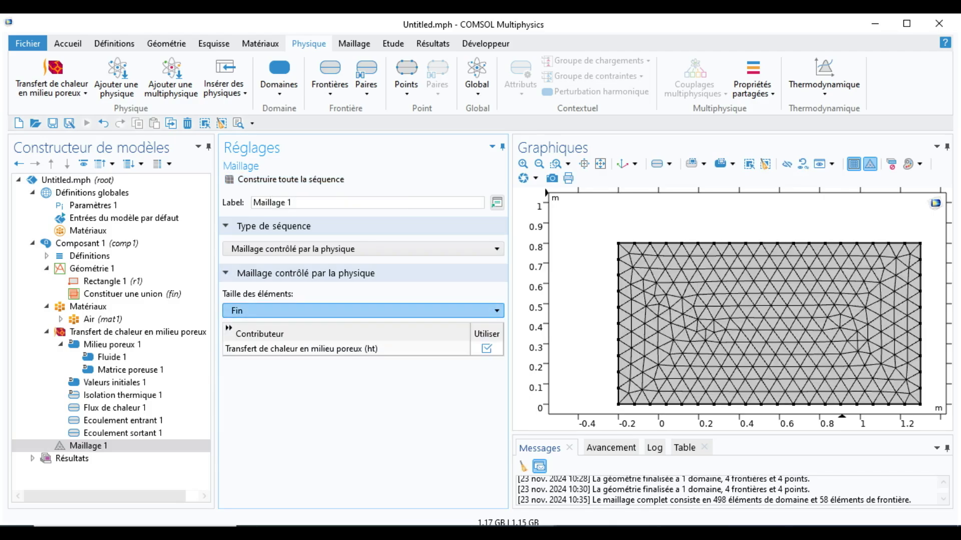
{"action": "left_click", "coordinate": [291, 180]}
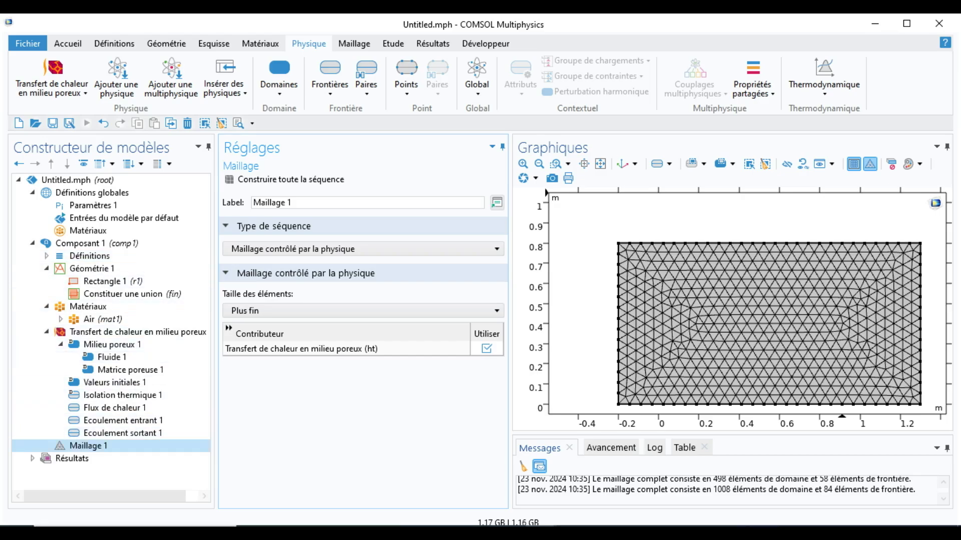
- Add a time-dependent study (Temporel) to the model
{"action": "left_click", "coordinate": [393, 44]}
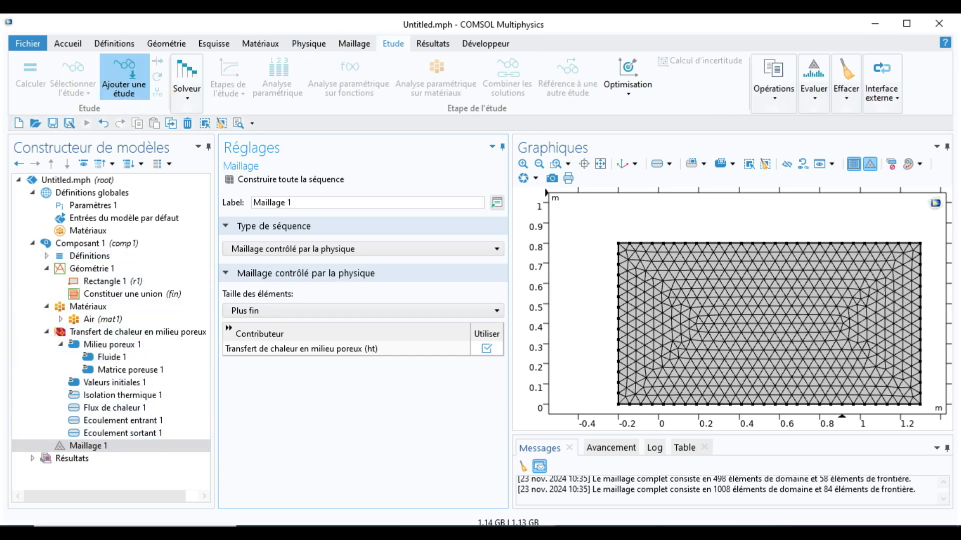
{"action": "left_click", "coordinate": [123, 81]}
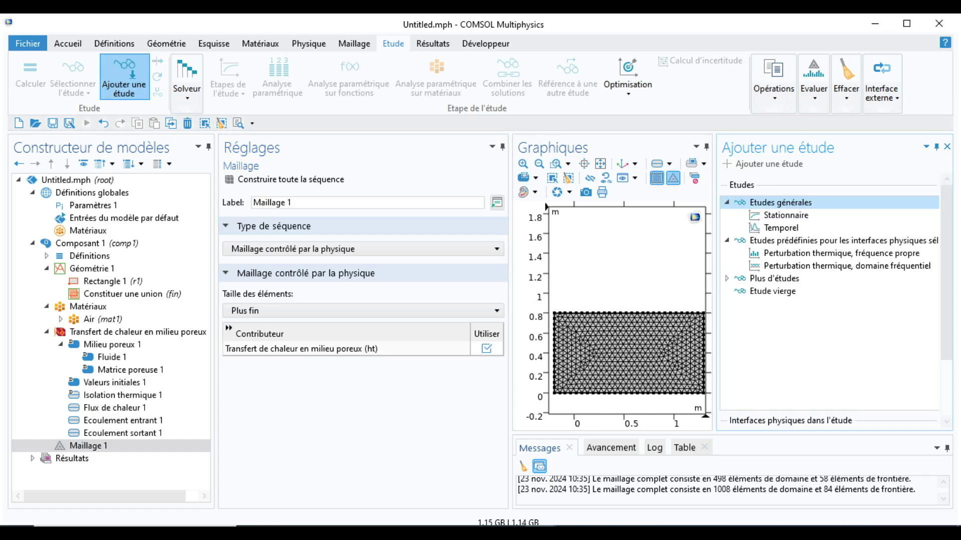
{"action": "left_click", "coordinate": [781, 229]}
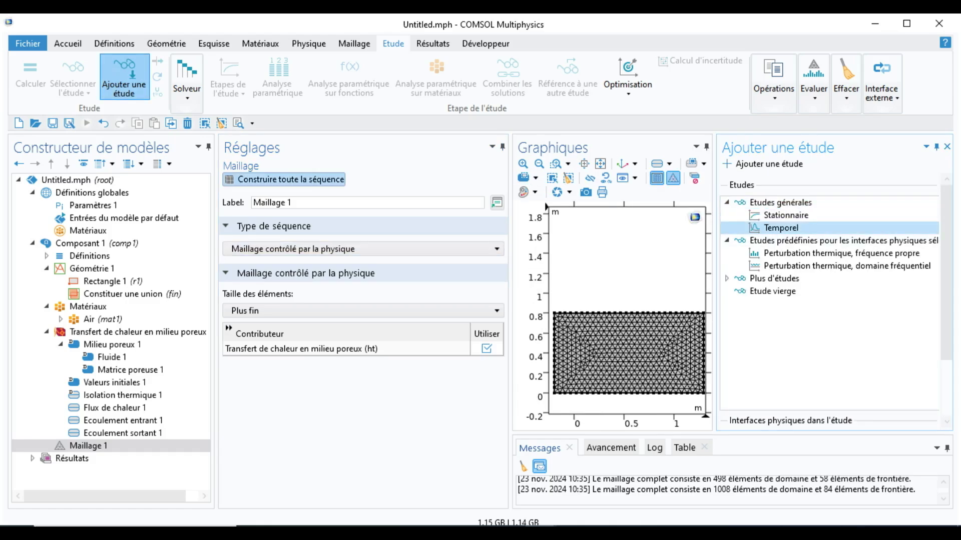
{"action": "left_click", "coordinate": [763, 164]}
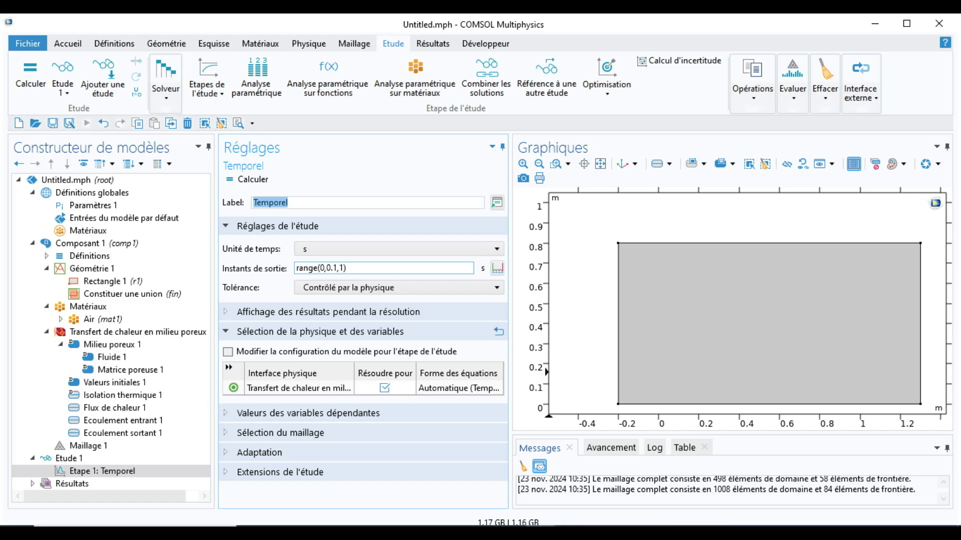
- Set the output times of Etape 1: Temporel to range(0,100,3600) s and compute the study
{"action": "left_click", "coordinate": [336, 268]}
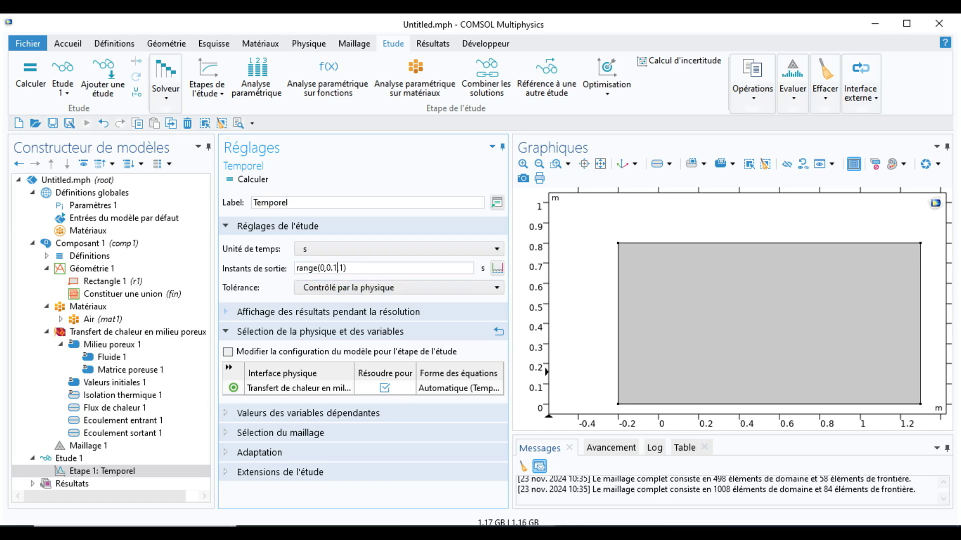
{"action": "key", "text": "BackSpace"}
{"action": "key", "text": "BackSpace"}
{"action": "key", "text": "BackSpace"}
{"action": "type", "text": "100"}
{"action": "key", "text": "BackSpace"}
{"action": "type", "text": "3600"}
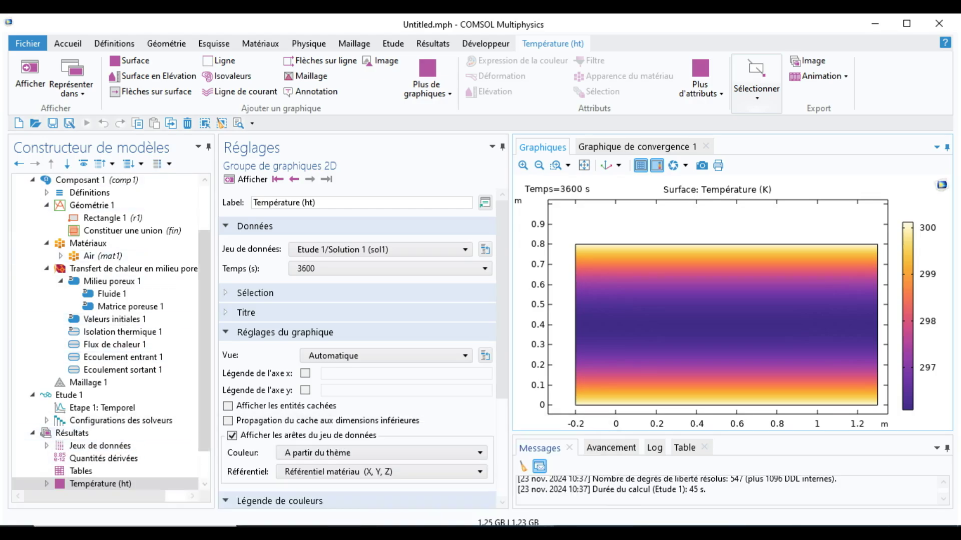
- Step the Température (ht) plot back to 3400 s, jump to 0 s, advance through successive output times, and end at 3600 s
{"action": "scroll", "coordinate": [106, 330], "scroll_direction": "down", "scroll_amount": 1}
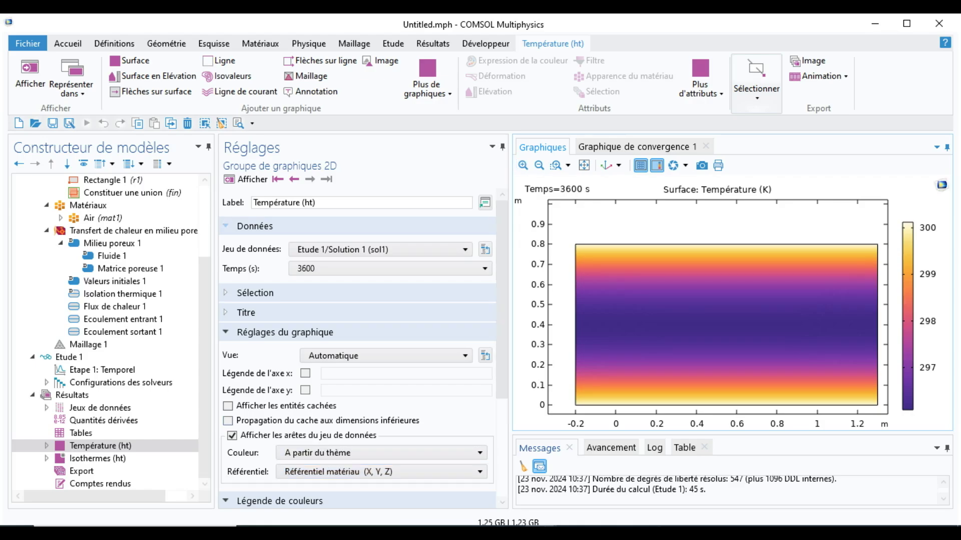
{"action": "left_click", "coordinate": [294, 179]}
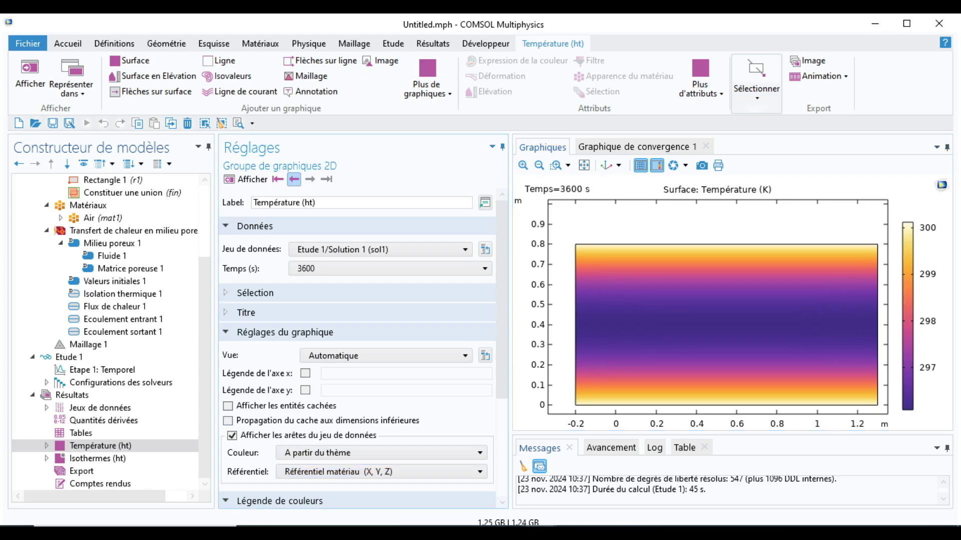
{"action": "left_click", "coordinate": [294, 179]}
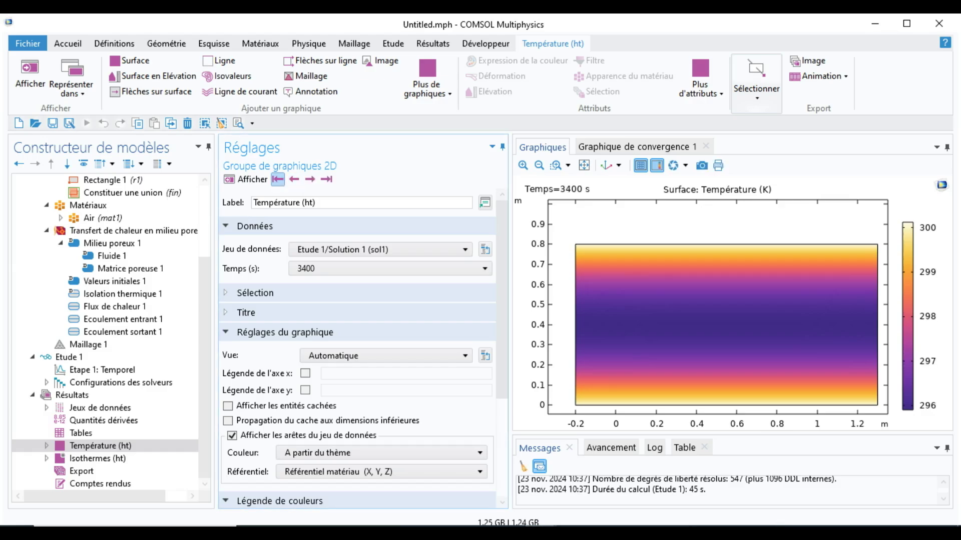
{"action": "left_click", "coordinate": [278, 179]}
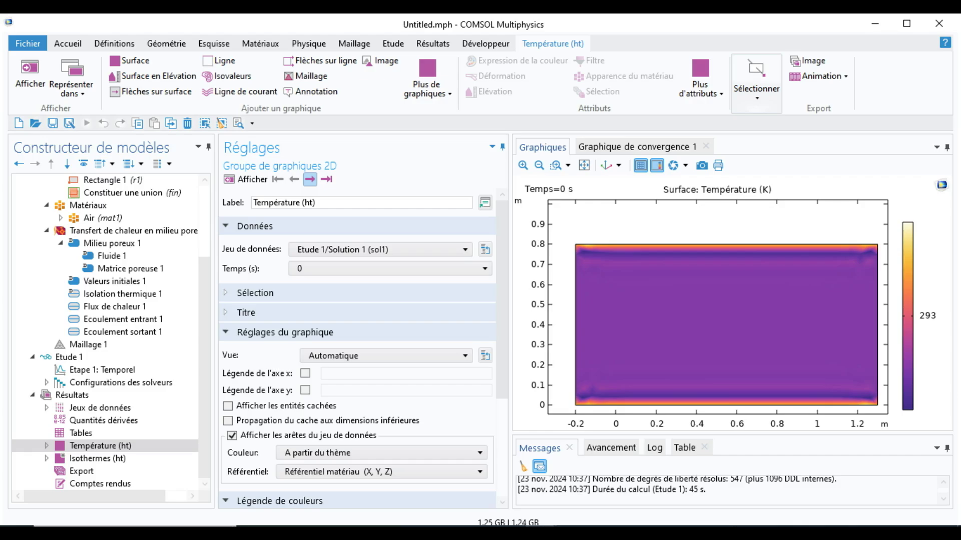
{"action": "left_click", "coordinate": [310, 179]}
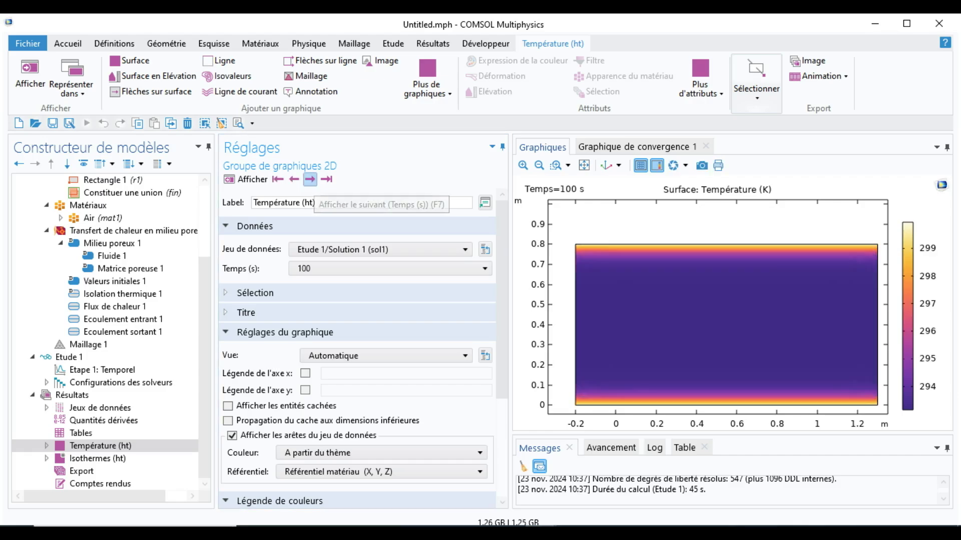
{"action": "left_click", "coordinate": [310, 179]}
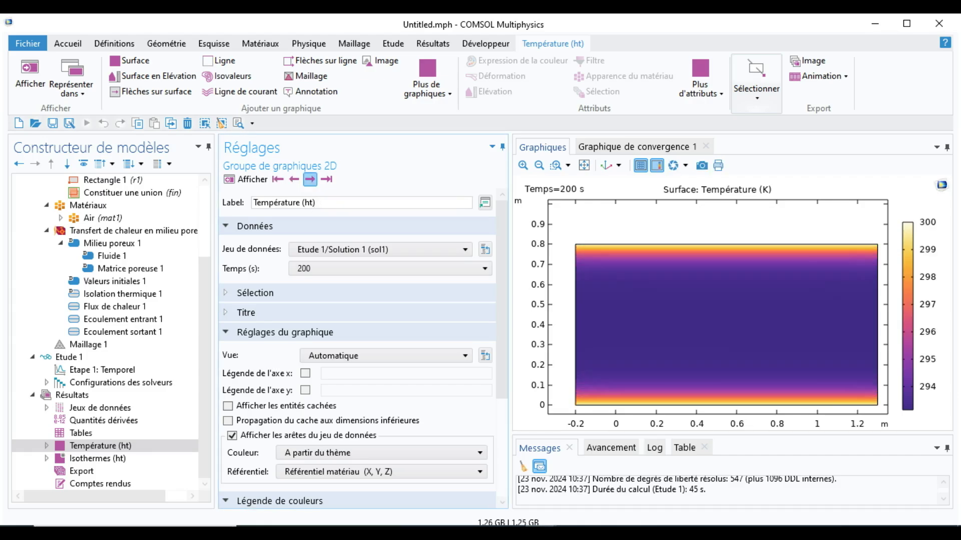
{"action": "left_click", "coordinate": [310, 179]}
{"action": "left_click", "coordinate": [311, 179]}
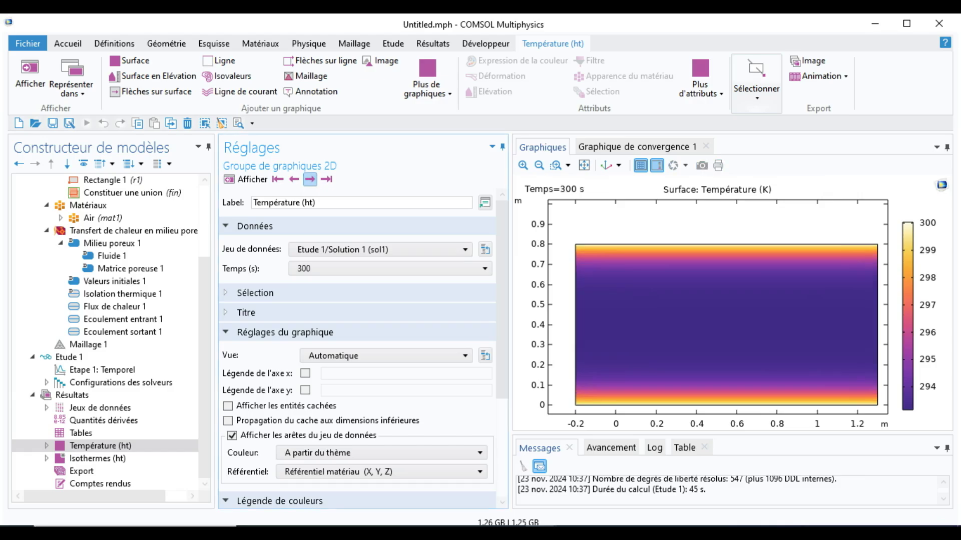
{"action": "left_click", "coordinate": [310, 179]}
{"action": "left_click", "coordinate": [326, 179]}
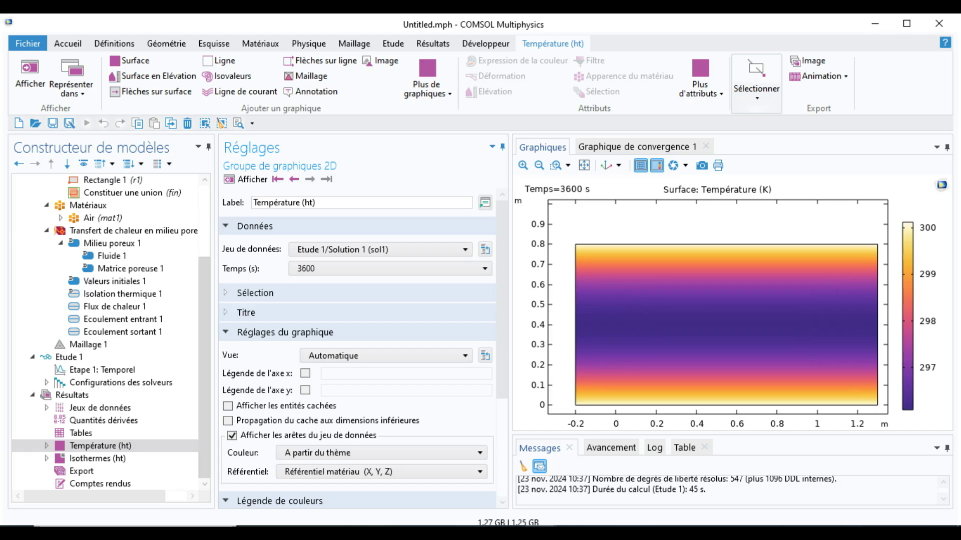
{"action": "left_click_drag", "start_coordinate": [204, 367], "coordinate": [204, 297]}
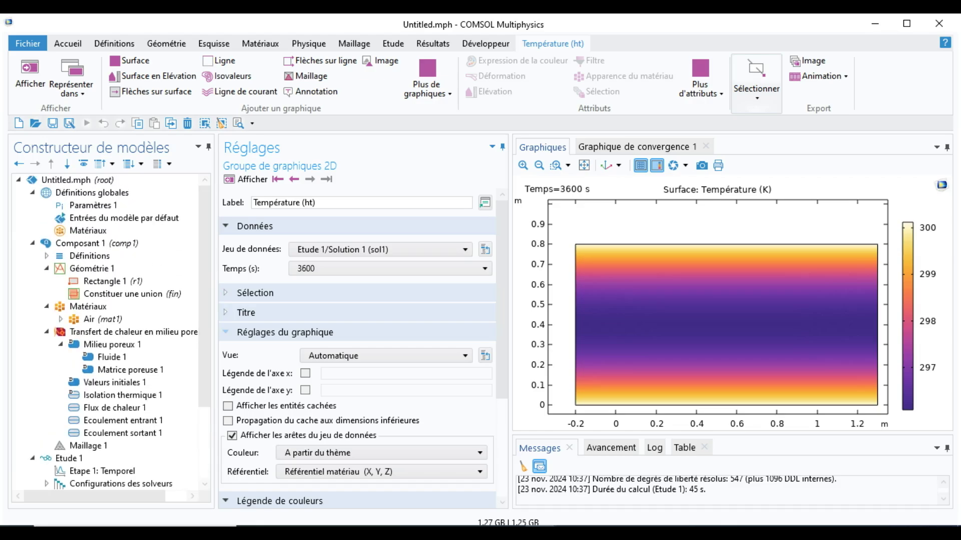